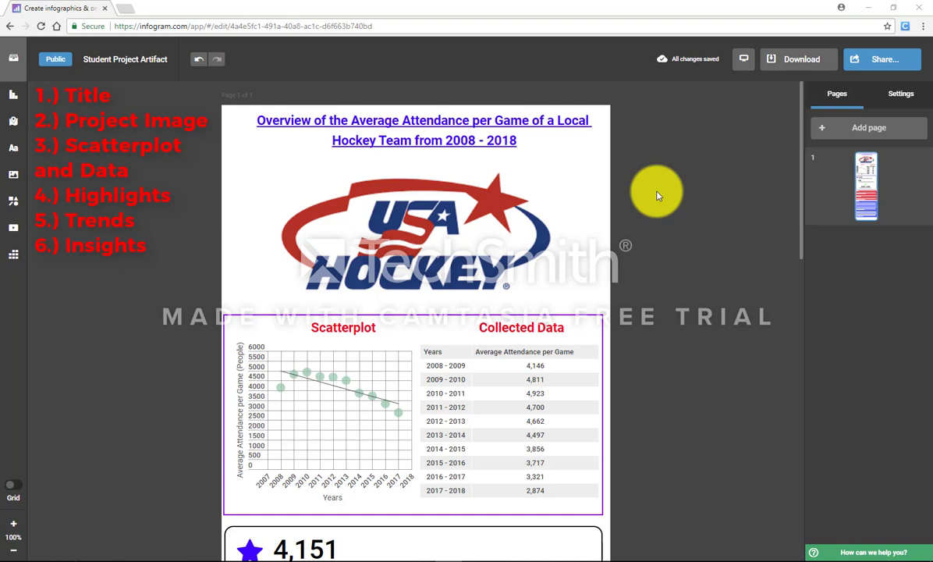
# Step: Review the sample infographic's title, project image, scatterplot, collected data table and attendance highlights
pyautogui.scroll(-1, 461, 207)
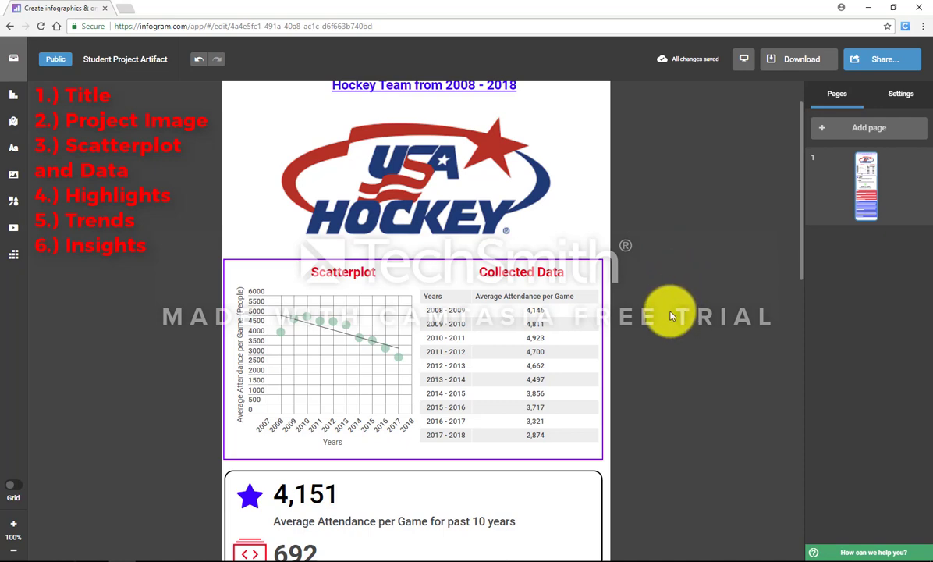
pyautogui.scroll(-5, 667, 304)
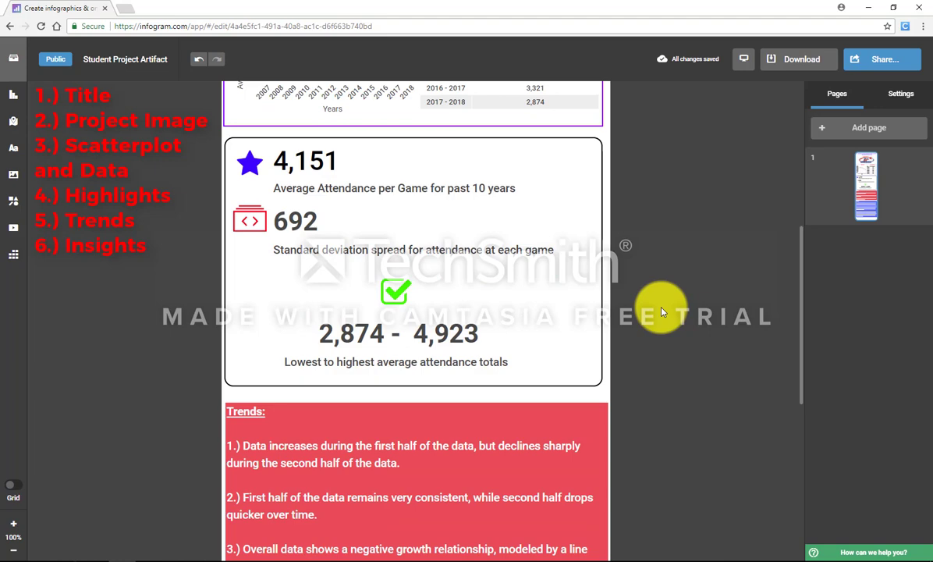
pyautogui.scroll(6, 658, 196)
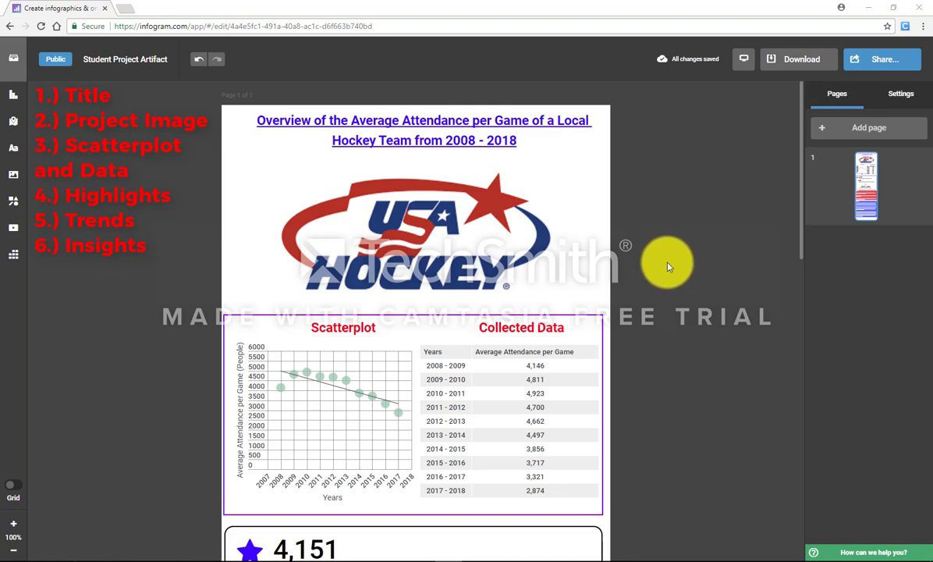
pyautogui.scroll(-3, 667, 265)
pyautogui.scroll(1, 667, 265)
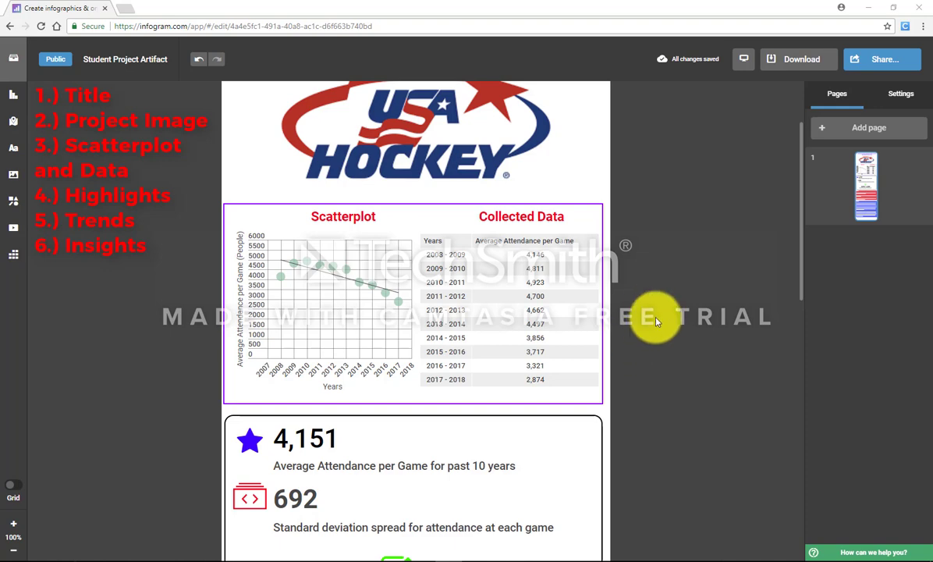
pyautogui.scroll(-3, 657, 320)
pyautogui.scroll(4, 665, 332)
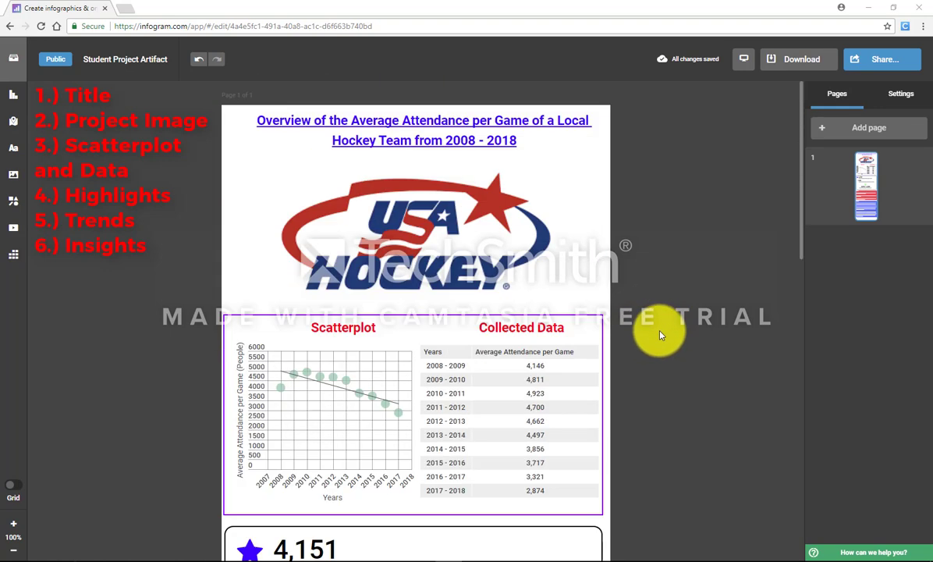
pyautogui.scroll(-5, 660, 324)
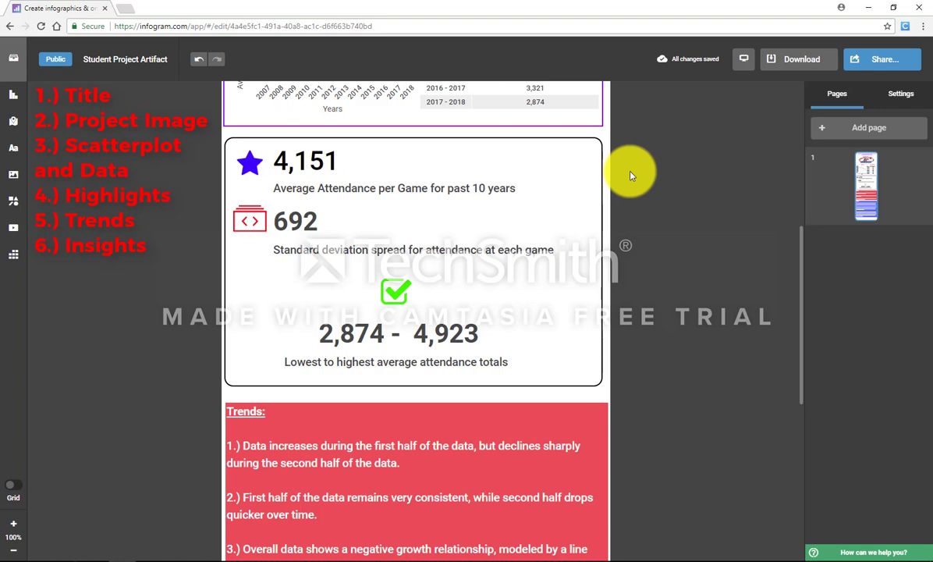
pyautogui.scroll(1, 642, 191)
pyautogui.scroll(2, 614, 261)
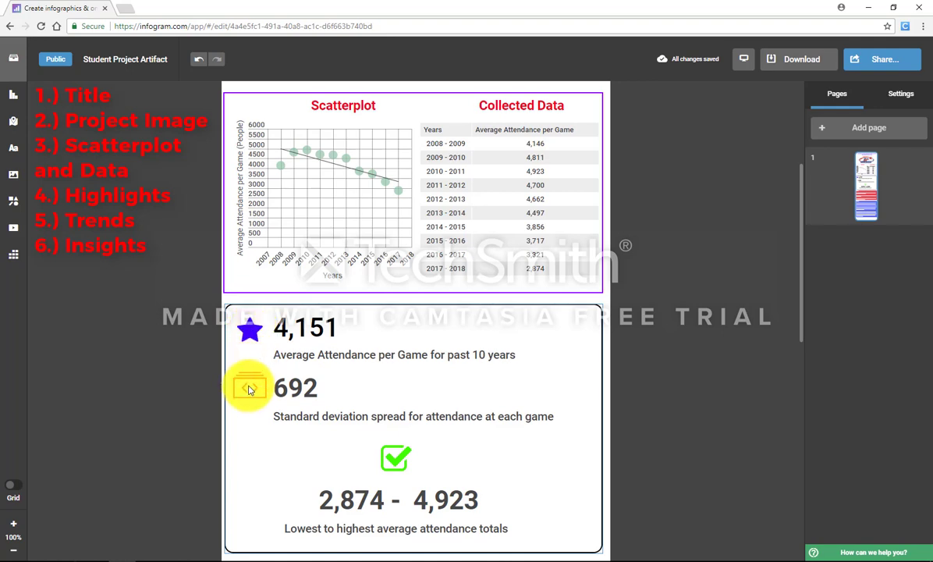
pyautogui.scroll(-1, 537, 417)
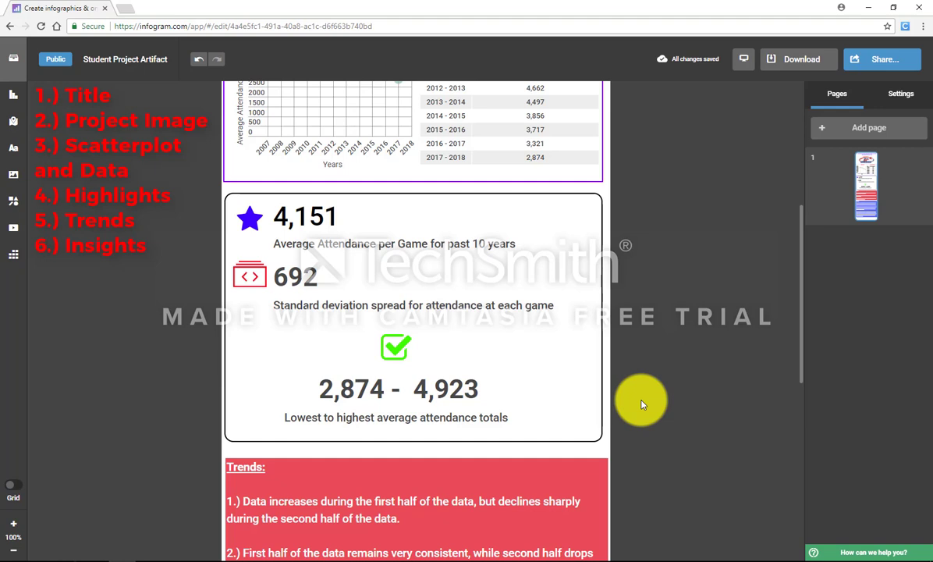
# Step: Read the Trends and Insights sections, comparing them with the scatterplot, data table and highlights
pyautogui.scroll(-4, 640, 375)
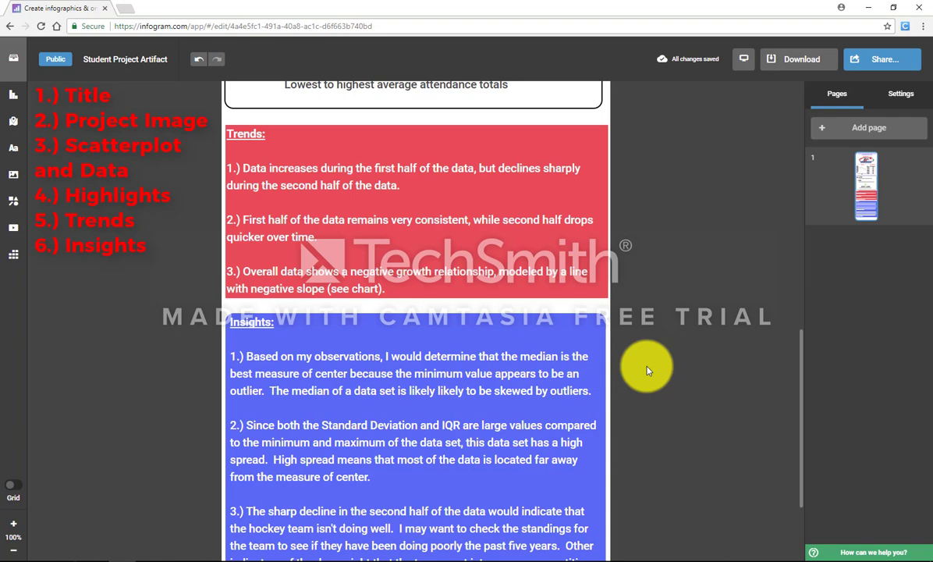
pyautogui.scroll(3, 631, 370)
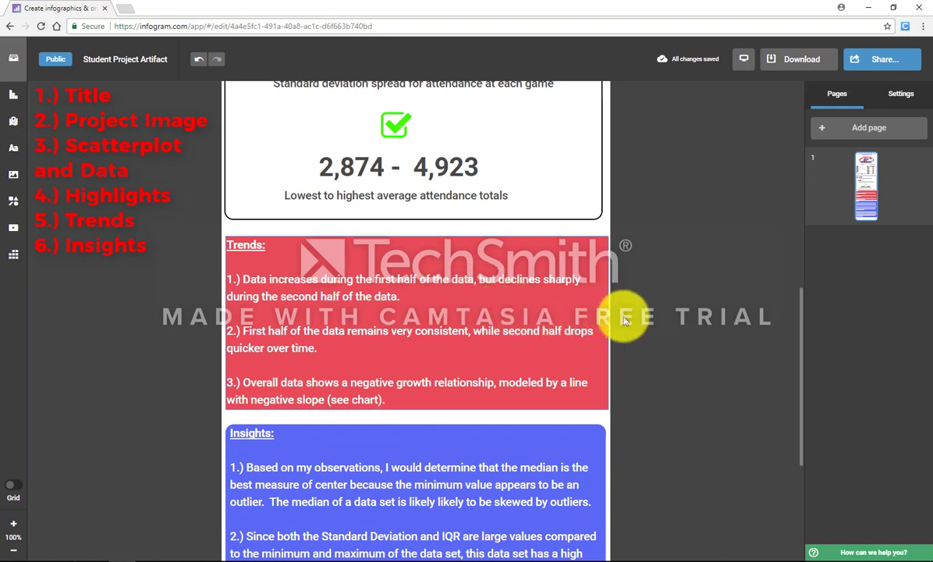
pyautogui.scroll(10, 653, 336)
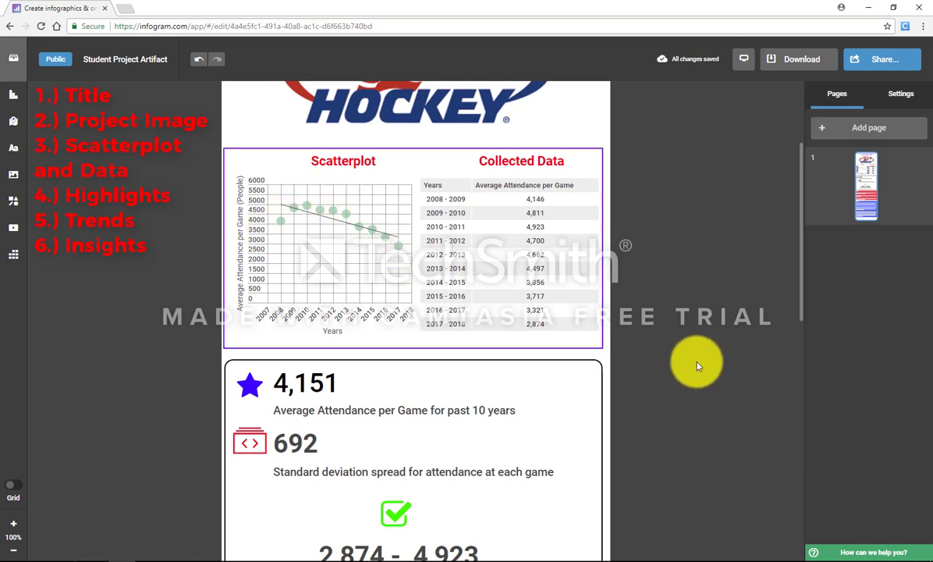
pyautogui.scroll(-5, 697, 363)
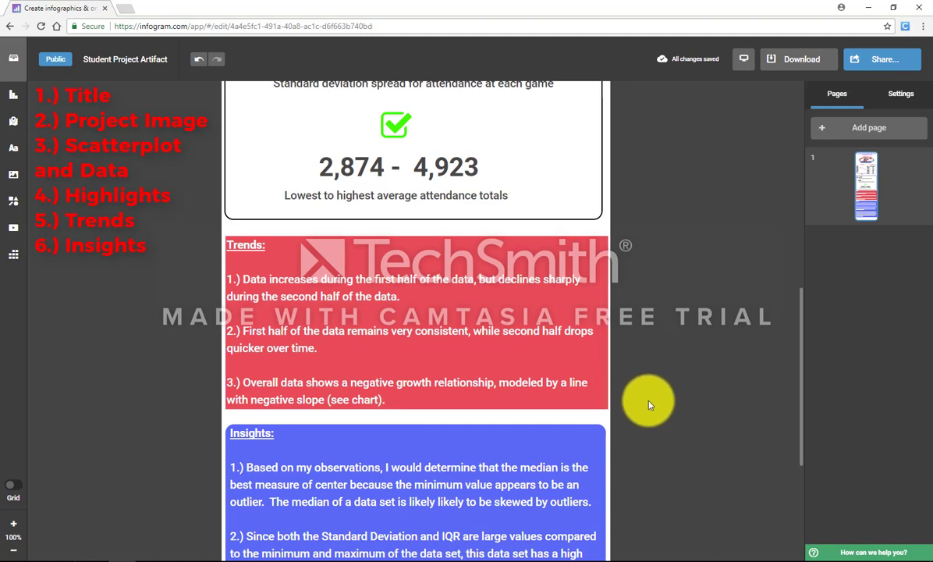
pyautogui.scroll(-3, 649, 404)
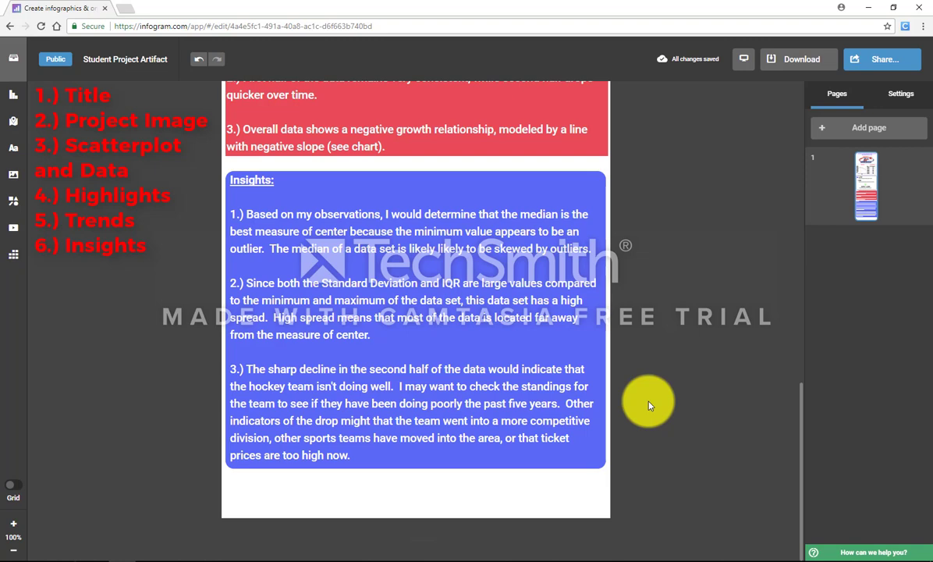
pyautogui.scroll(5, 652, 390)
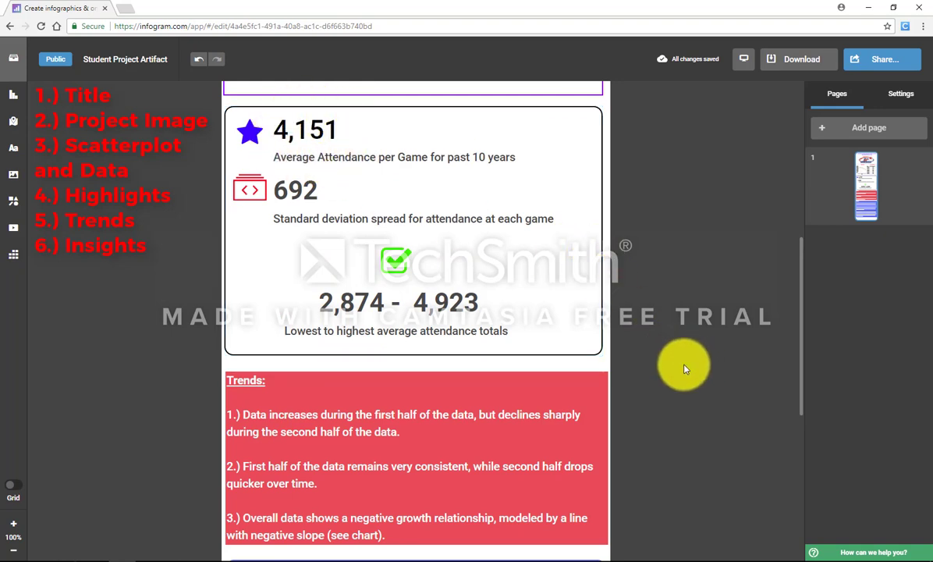
pyautogui.scroll(-5, 684, 368)
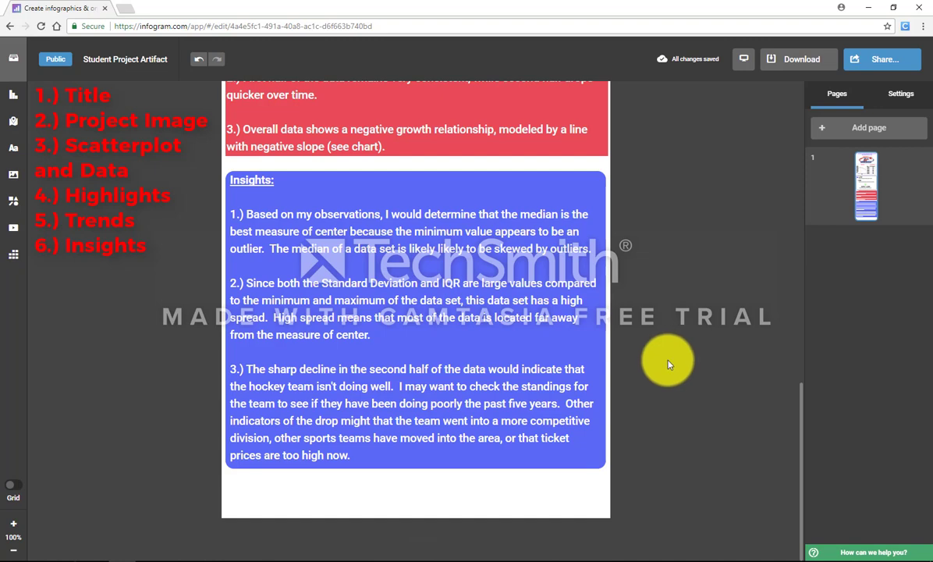
pyautogui.scroll(4, 673, 365)
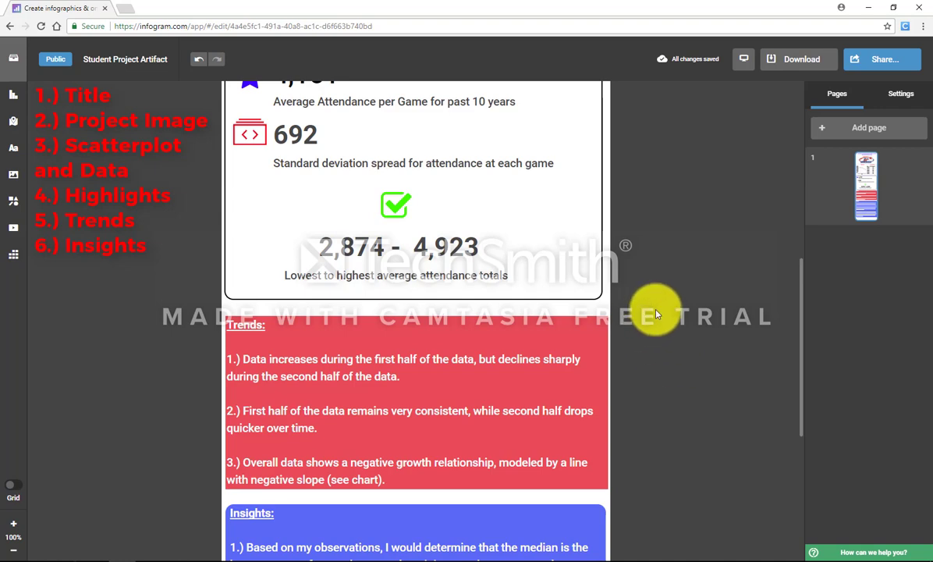
pyautogui.scroll(-4, 656, 309)
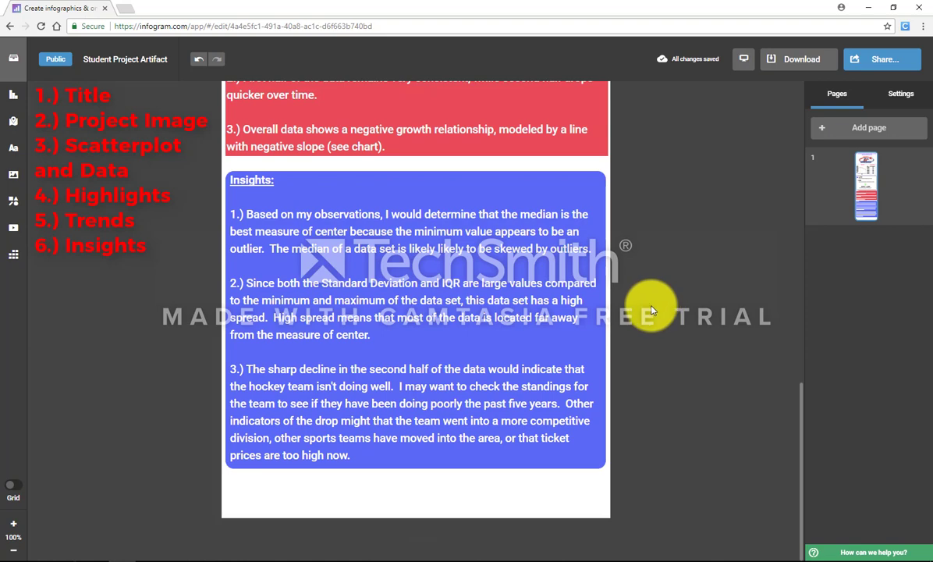
# Step: Go over the Insights, Trends, highlights and scatterplot once more, ending back at the infographic's title
pyautogui.scroll(5, 654, 309)
pyautogui.scroll(3, 648, 310)
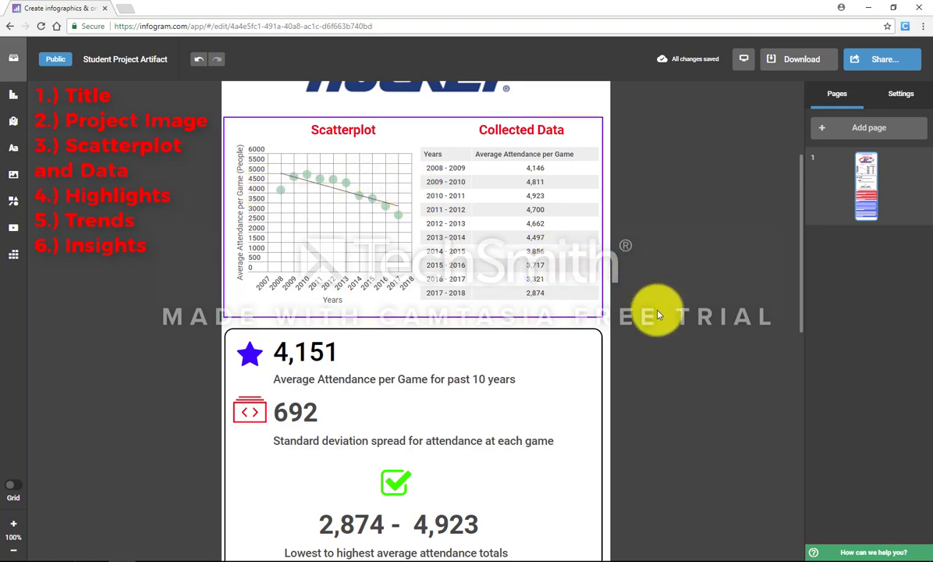
pyautogui.scroll(-4, 652, 306)
pyautogui.scroll(-5, 656, 316)
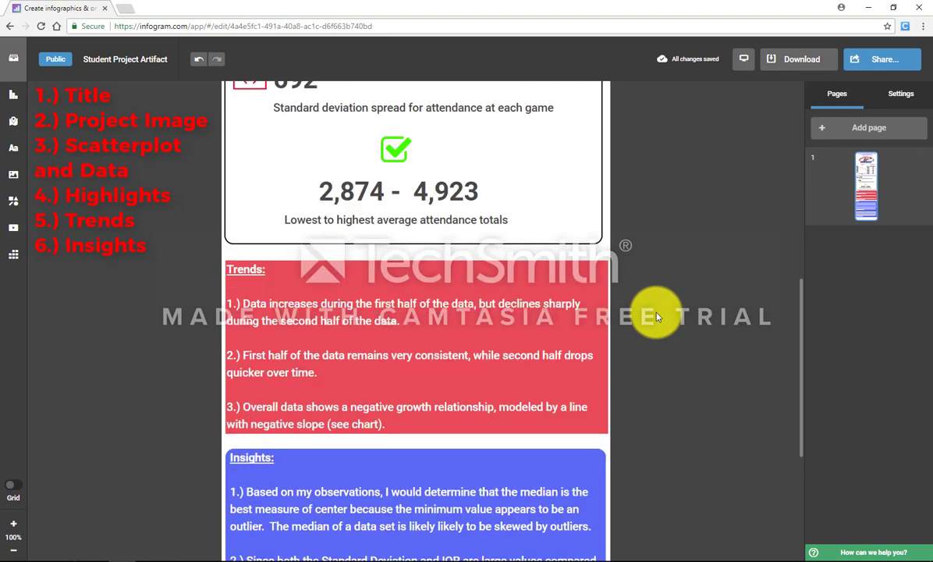
pyautogui.scroll(1, 654, 313)
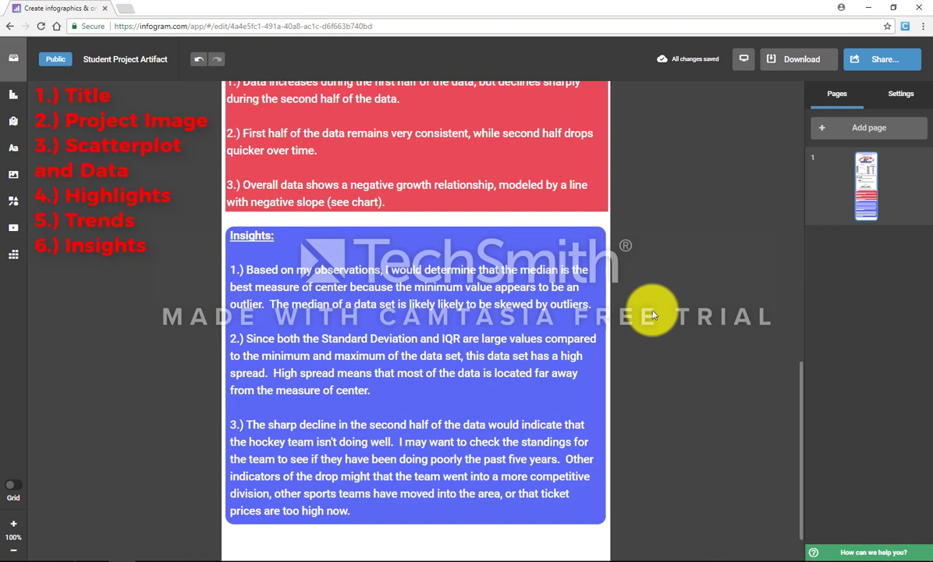
pyautogui.scroll(5, 662, 320)
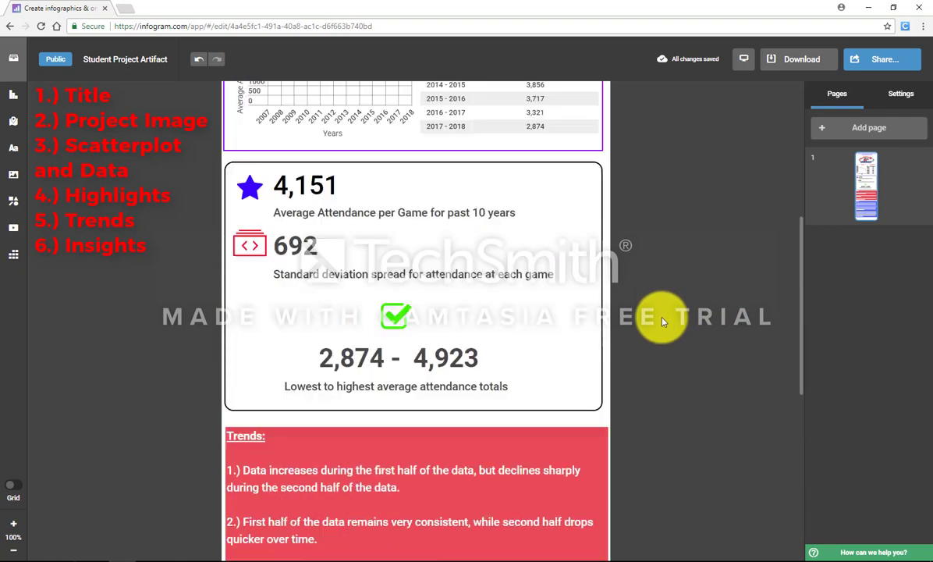
pyautogui.scroll(5, 662, 321)
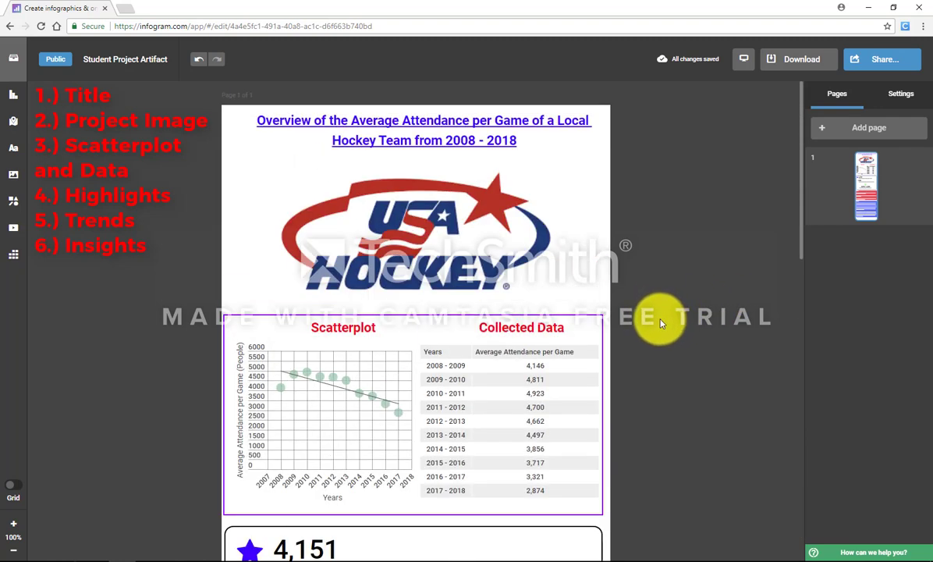
pyautogui.scroll(-1, 671, 319)
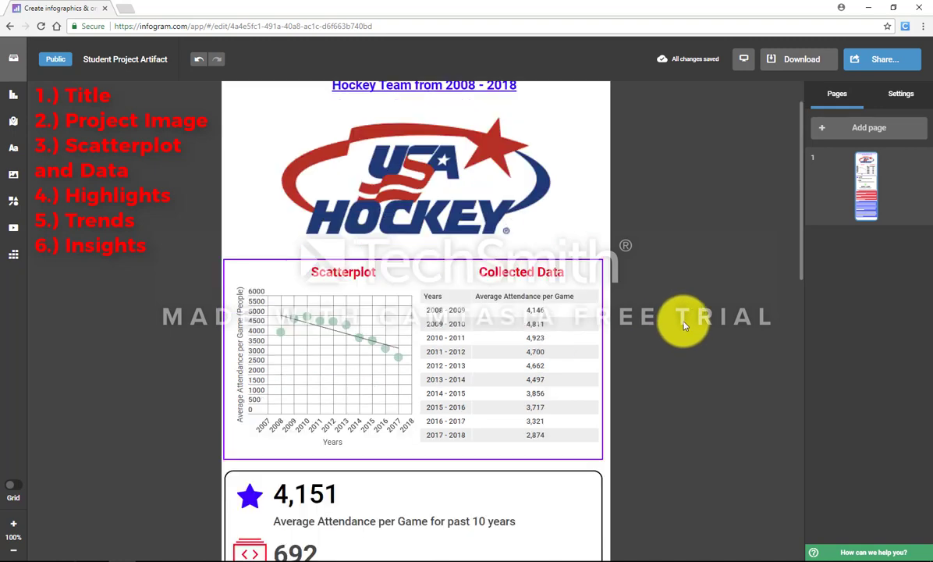
pyautogui.scroll(1, 683, 326)
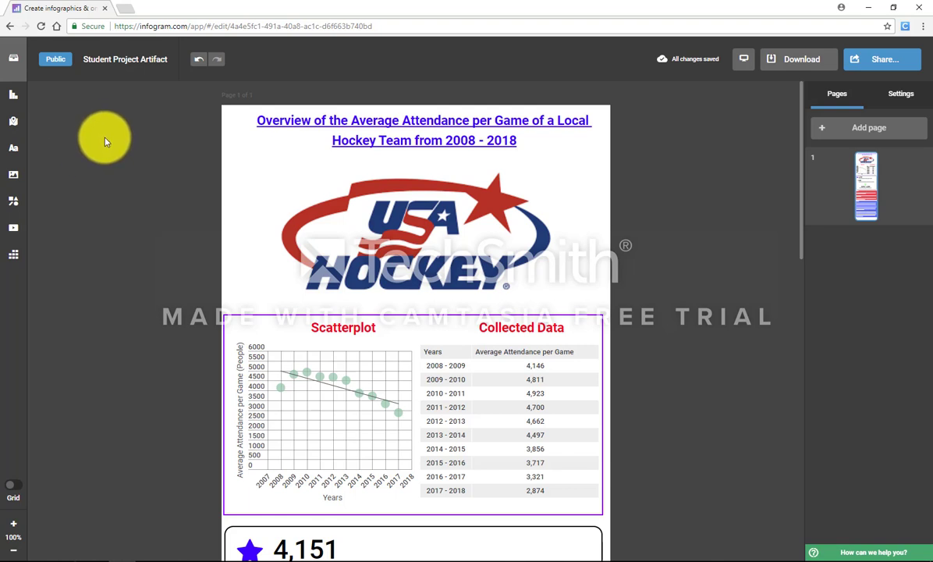
# Step: Add a second, blank page and place a Scatter chart on it, centred horizontally in the upper part of the page
pyautogui.click(829, 134)
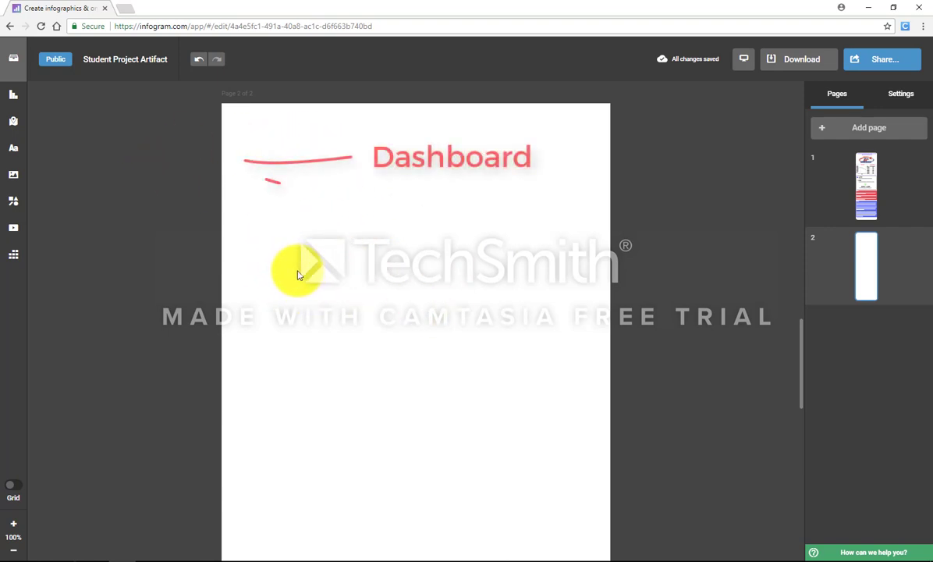
pyautogui.click(13, 97)
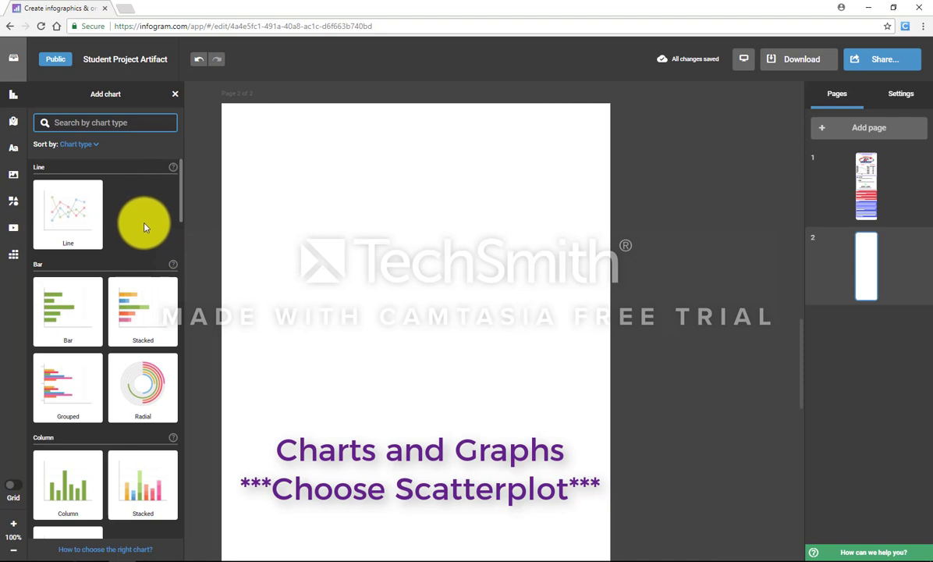
pyautogui.scroll(-3, 144, 228)
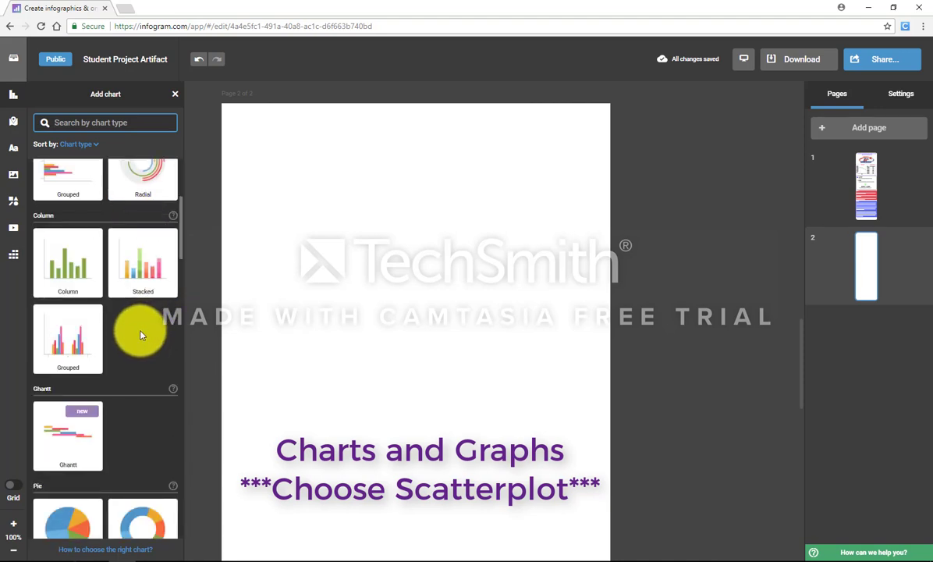
pyautogui.scroll(-3, 141, 332)
pyautogui.scroll(-6, 131, 320)
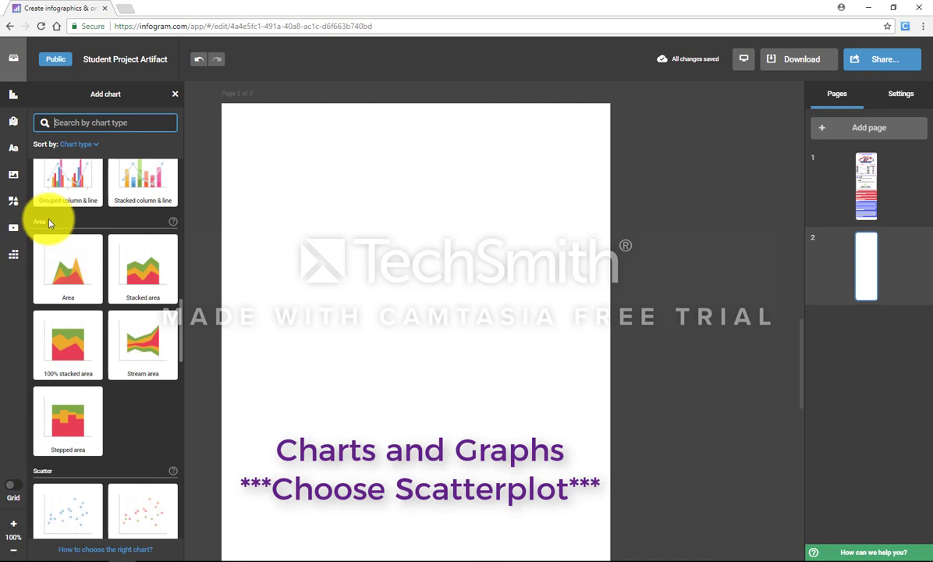
pyautogui.scroll(-1, 131, 422)
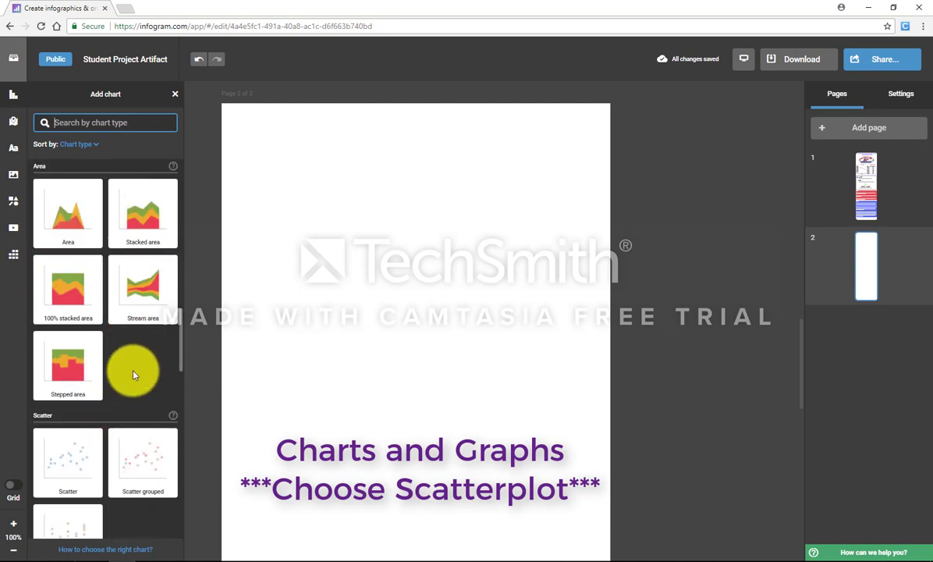
pyautogui.scroll(-1, 135, 421)
pyautogui.scroll(-1, 144, 468)
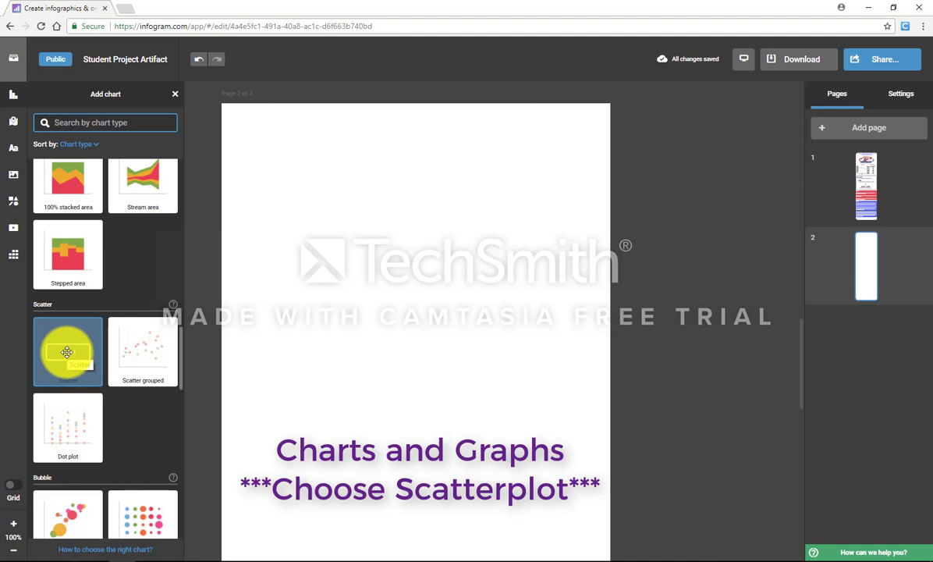
pyautogui.moveTo(67, 353); pyautogui.dragTo(70, 359)
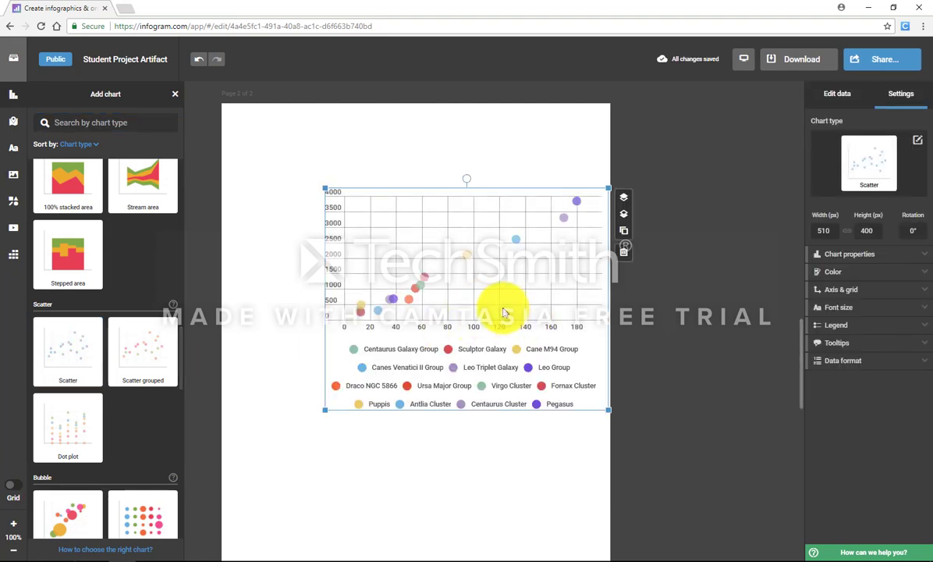
pyautogui.moveTo(503, 312); pyautogui.dragTo(476, 299)
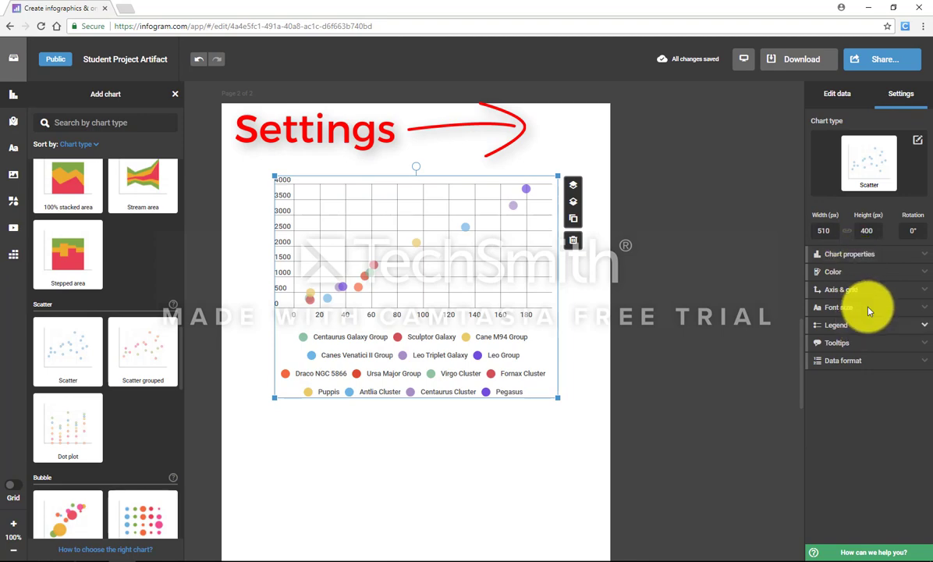
# Step: View the scatter chart's data sheet and shrink the chart to about 357 by 298 px
pyautogui.click(836, 94)
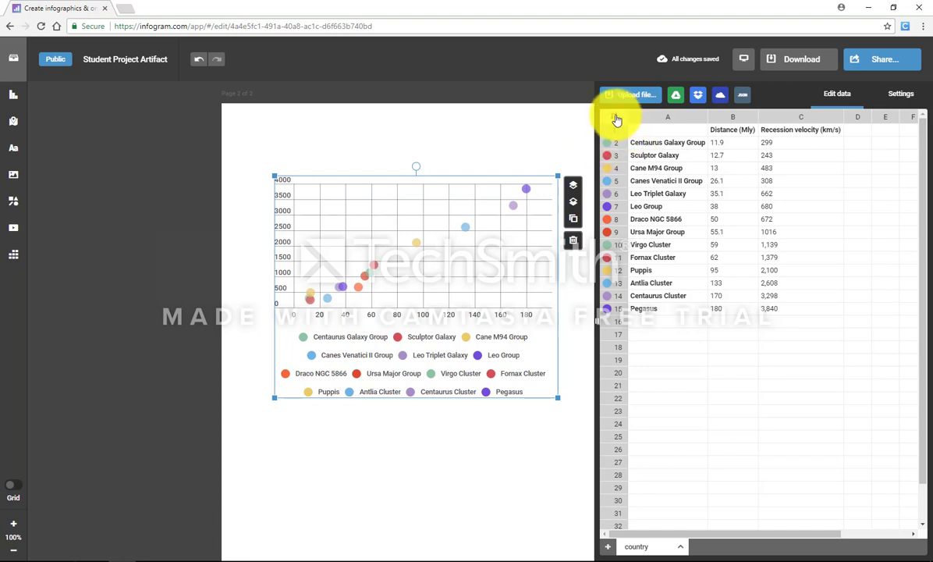
pyautogui.click(901, 95)
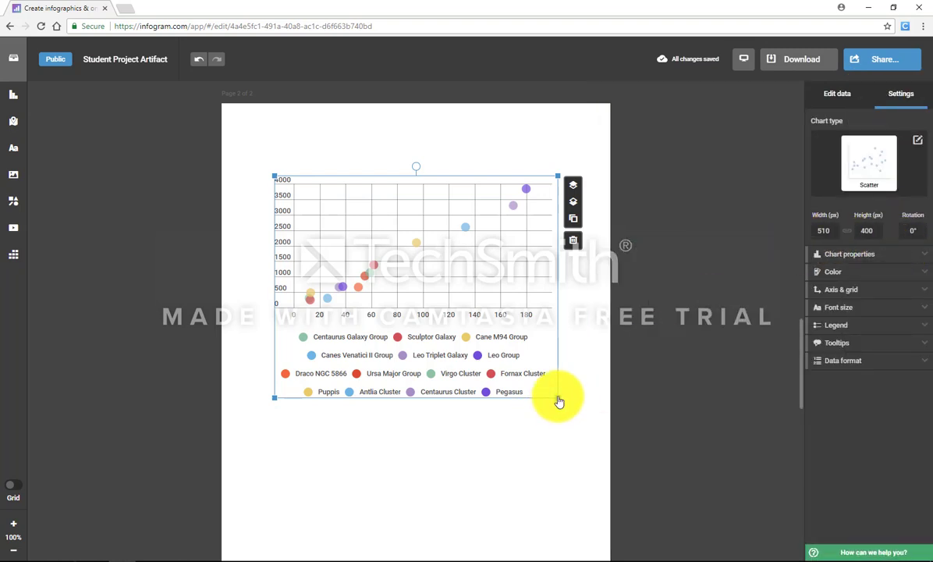
pyautogui.moveTo(556, 398); pyautogui.dragTo(474, 344)
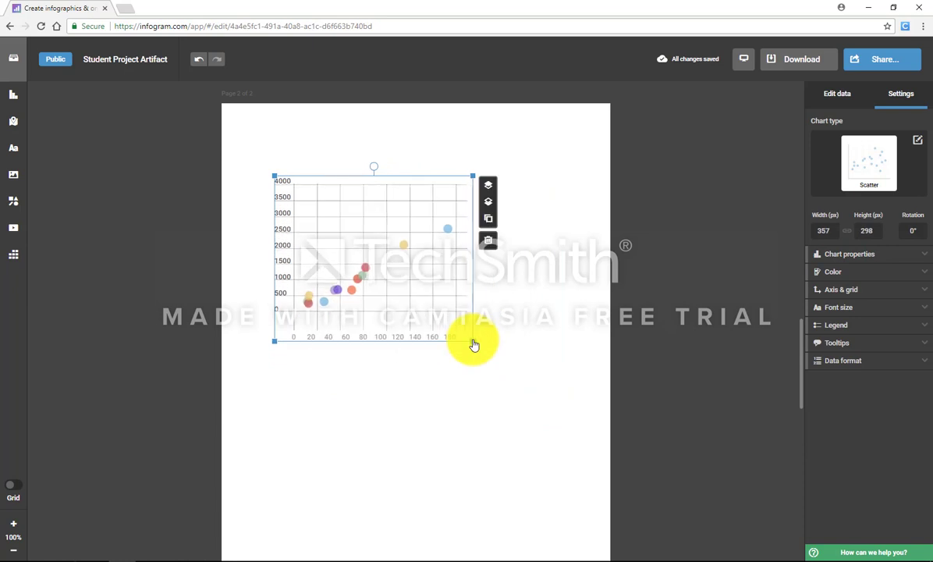
# Step: Try out a trendline on the scatter chart and turn it off again
pyautogui.click(834, 254)
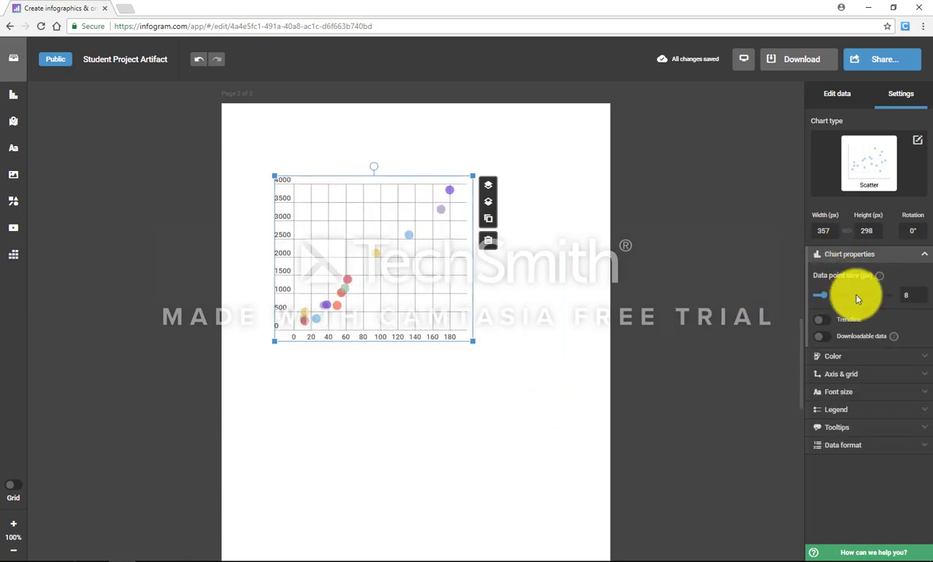
pyautogui.click(822, 320)
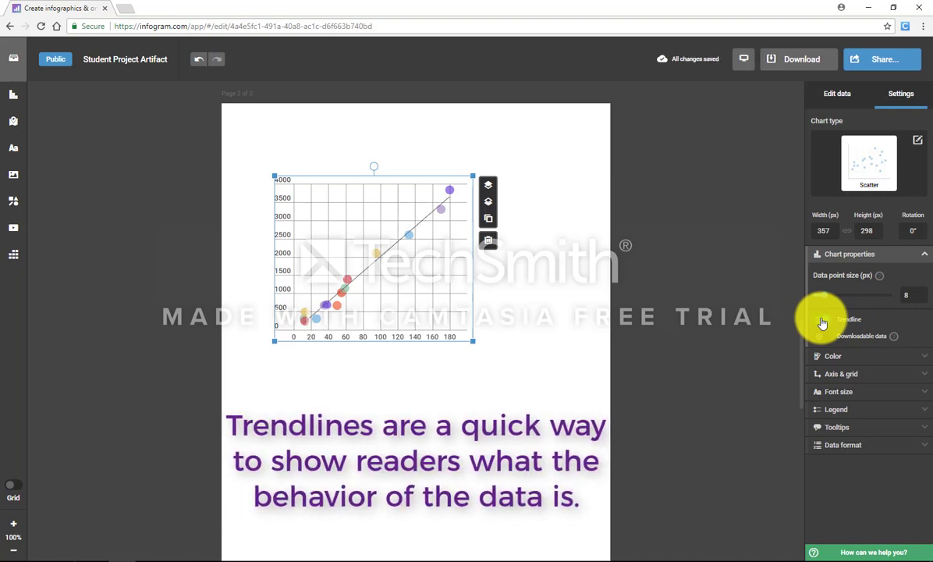
pyautogui.click(823, 323)
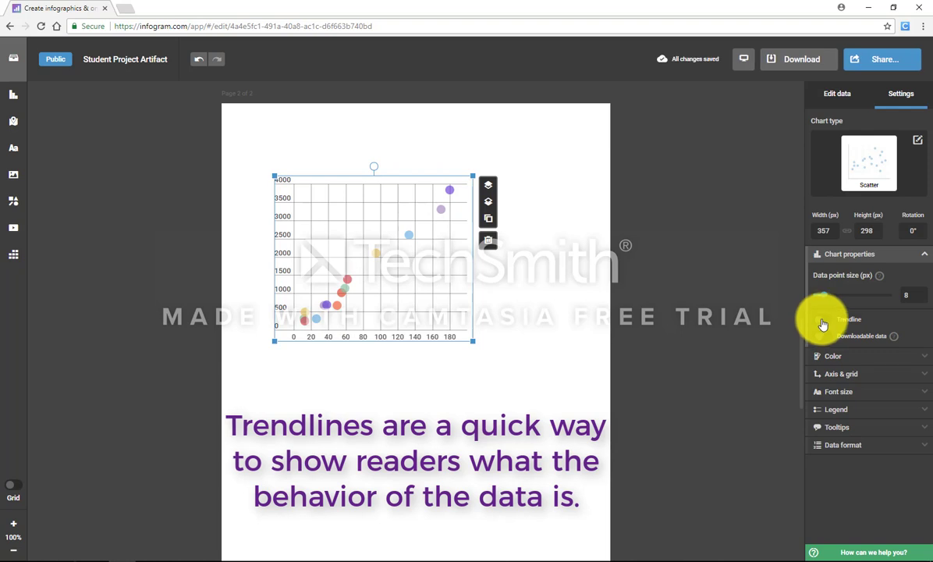
# Step: Review the scatter chart's color, axis and grid, font size, legend, tooltip and data format settings
pyautogui.click(849, 358)
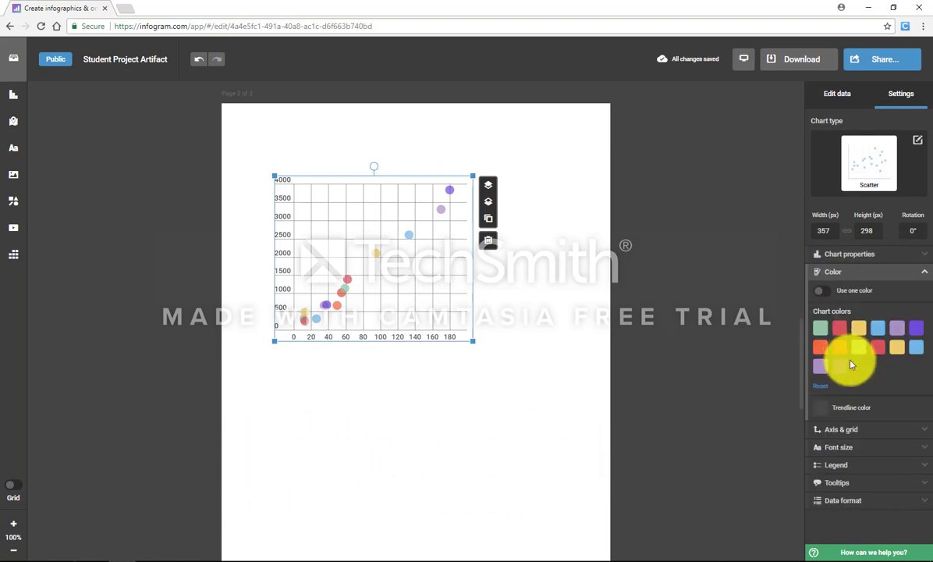
pyautogui.click(857, 435)
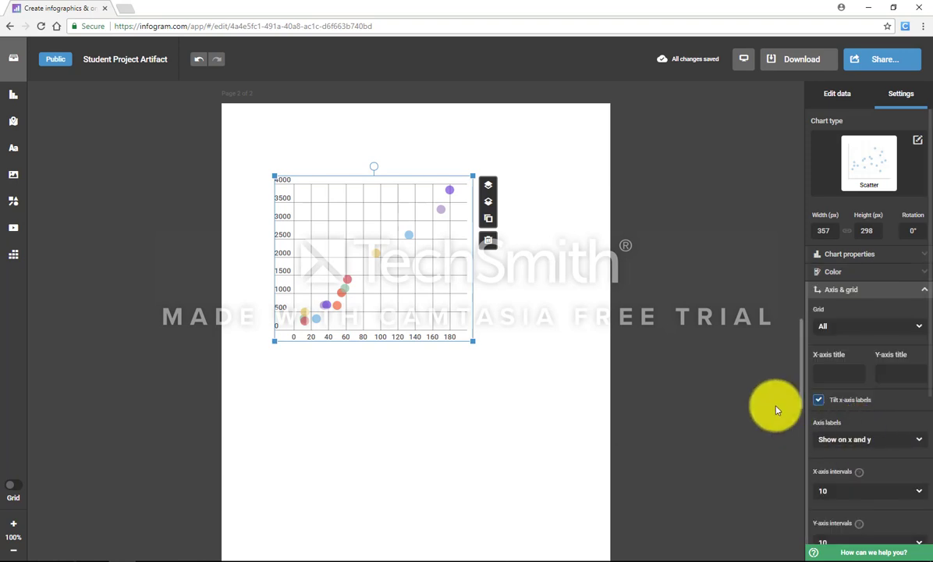
pyautogui.scroll(-1, 775, 410)
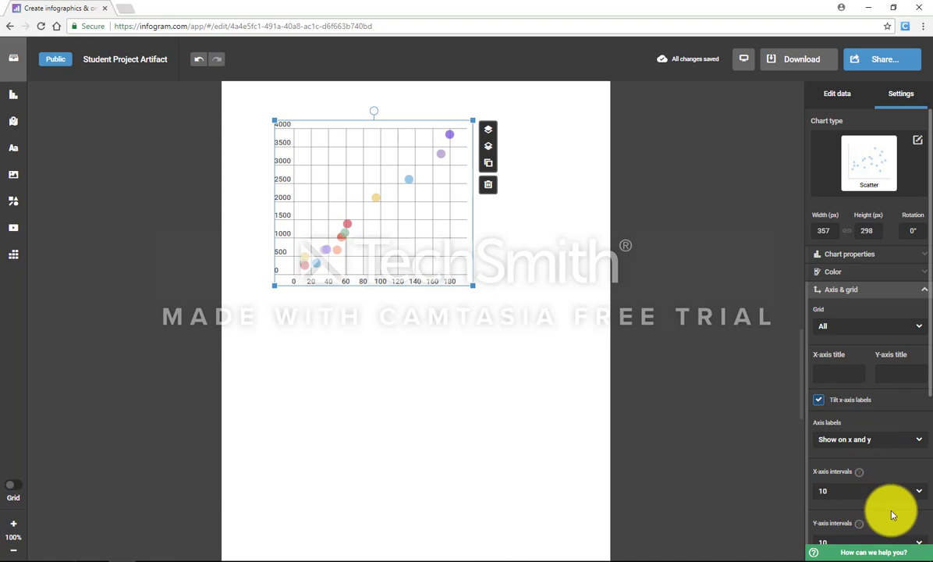
pyautogui.scroll(-1, 892, 511)
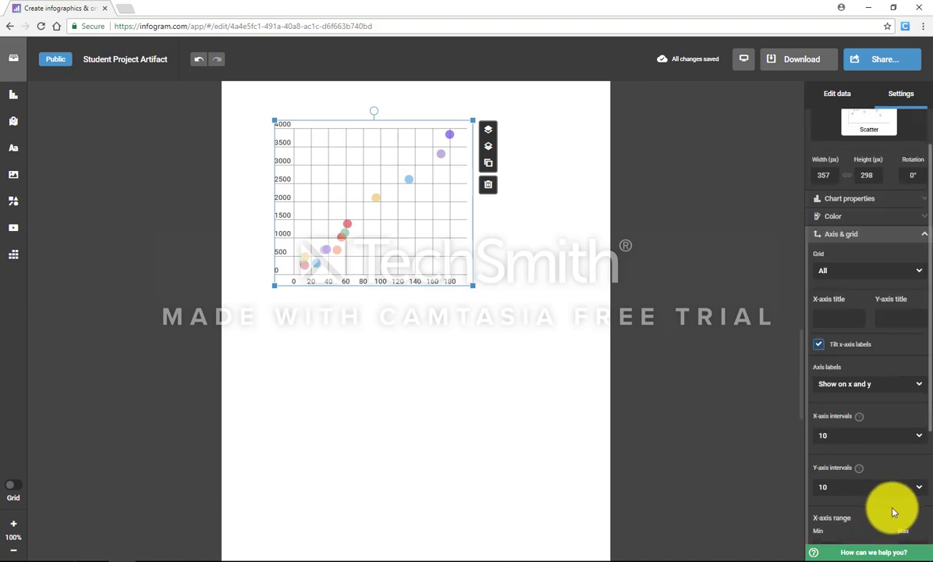
pyautogui.click(882, 235)
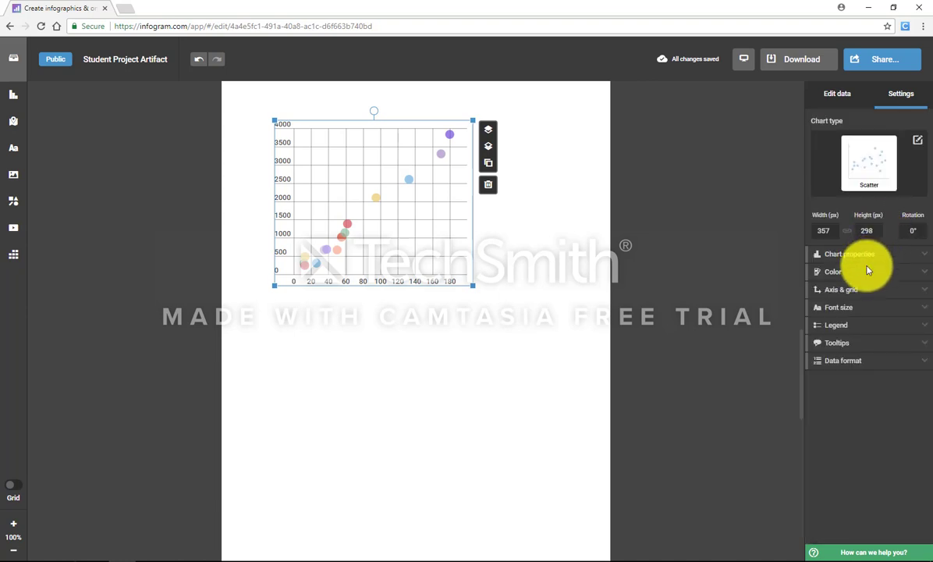
pyautogui.click(851, 312)
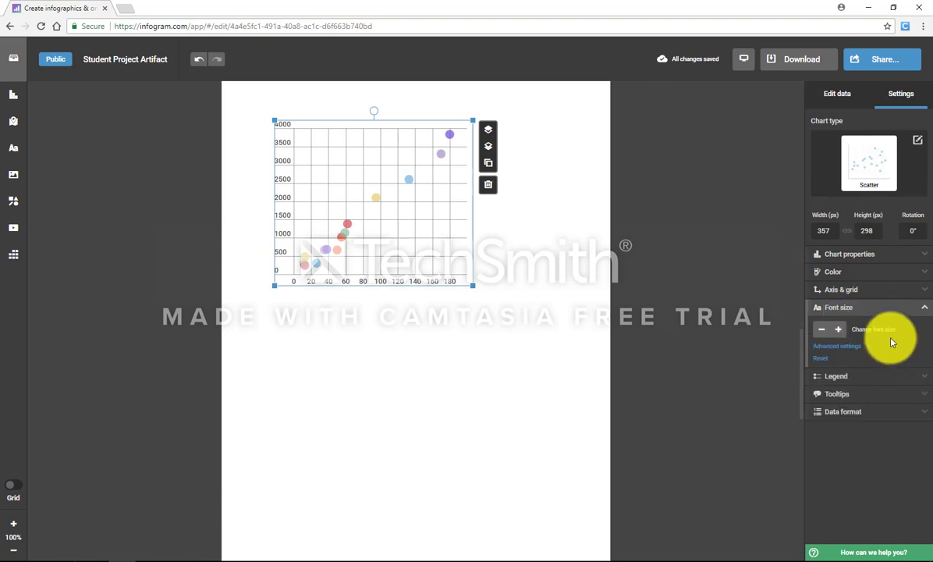
pyautogui.click(841, 378)
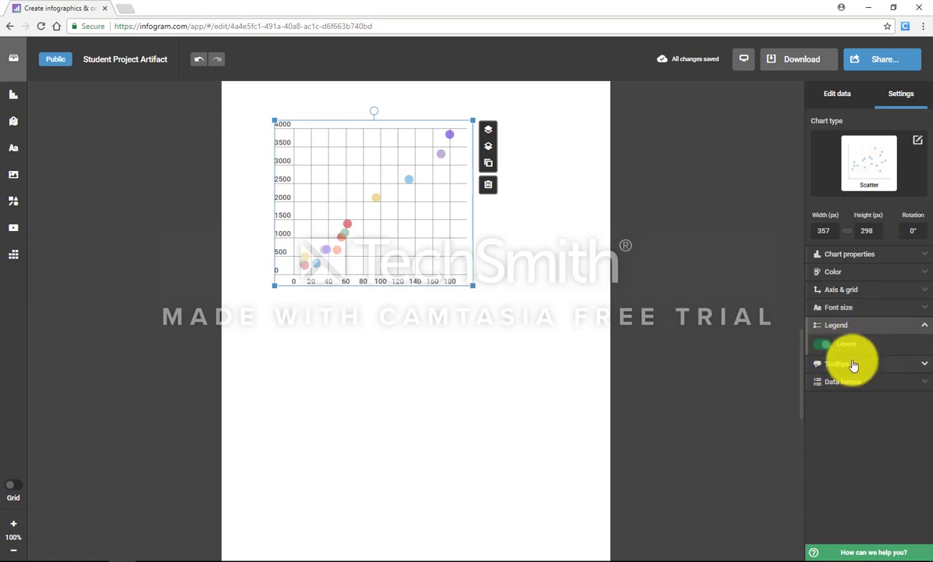
pyautogui.click(853, 365)
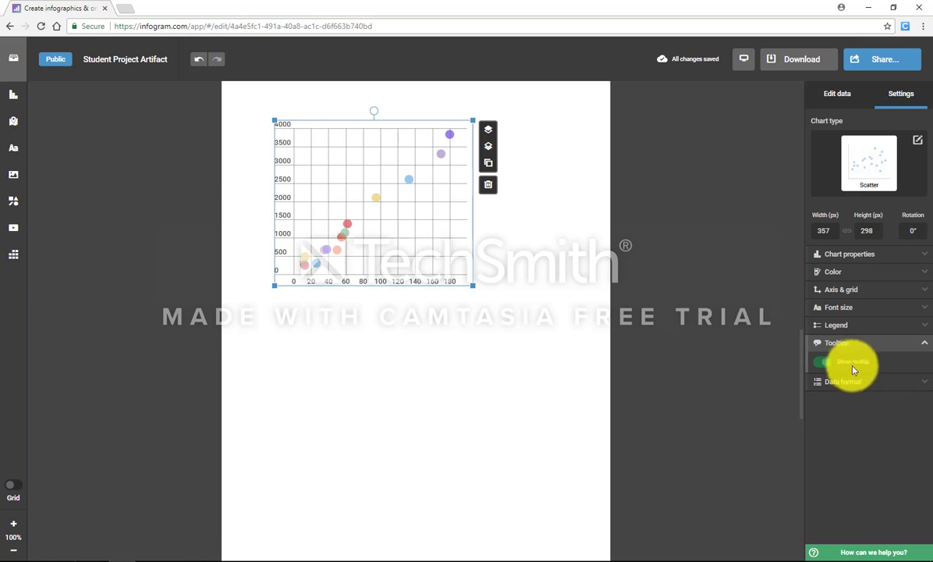
pyautogui.click(853, 380)
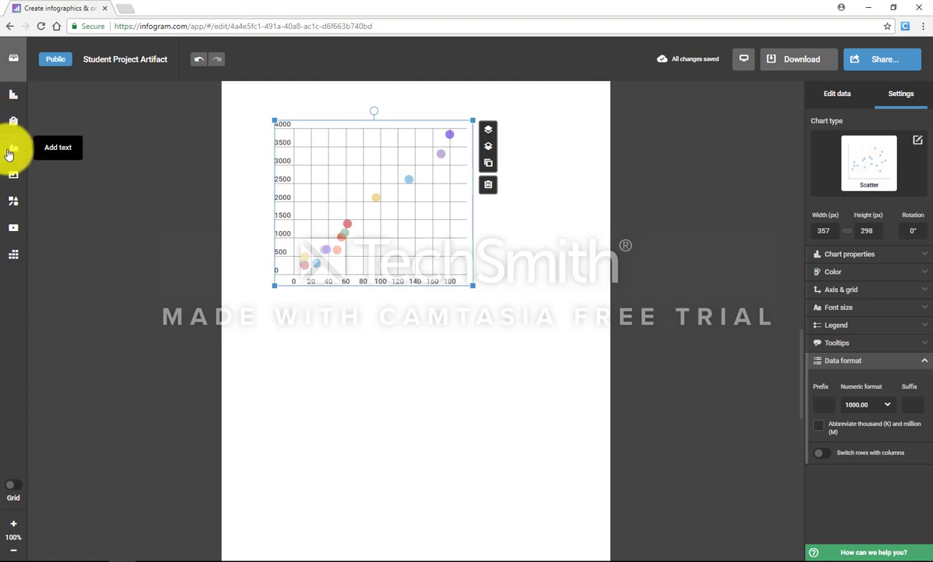
# Step: Insert a Table from the available chart types onto the second page
pyautogui.click(14, 94)
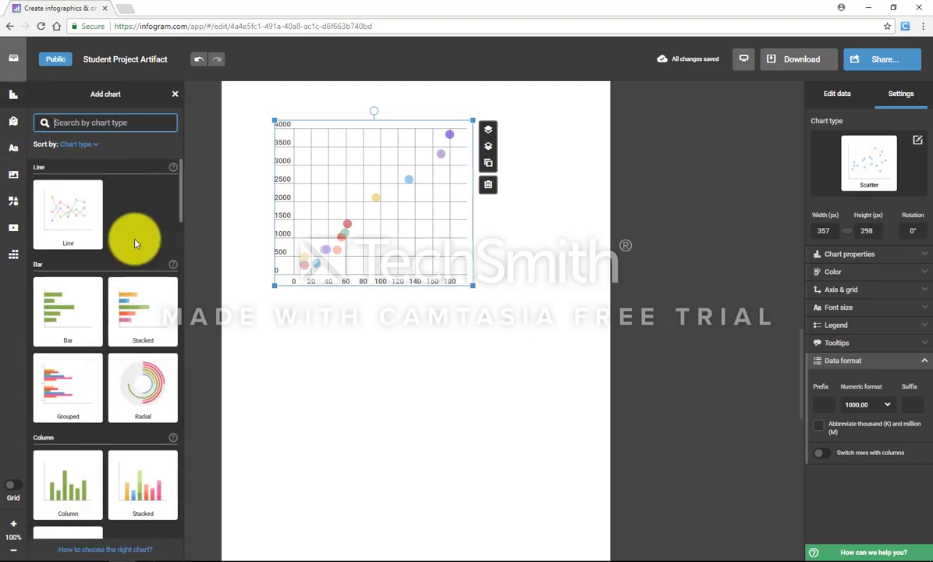
pyautogui.scroll(-10, 128, 241)
pyautogui.scroll(-12, 132, 238)
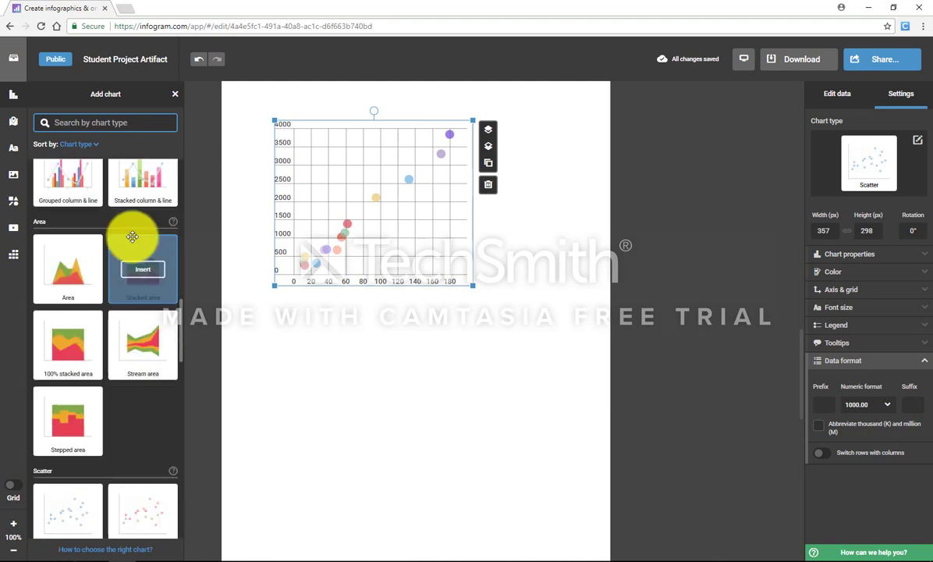
pyautogui.scroll(-2, 131, 265)
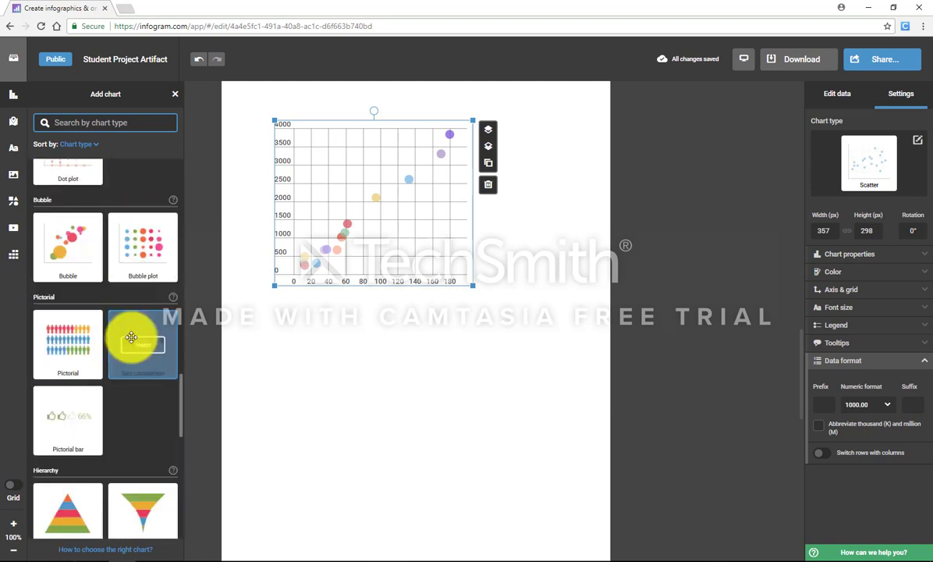
pyautogui.scroll(-3, 113, 454)
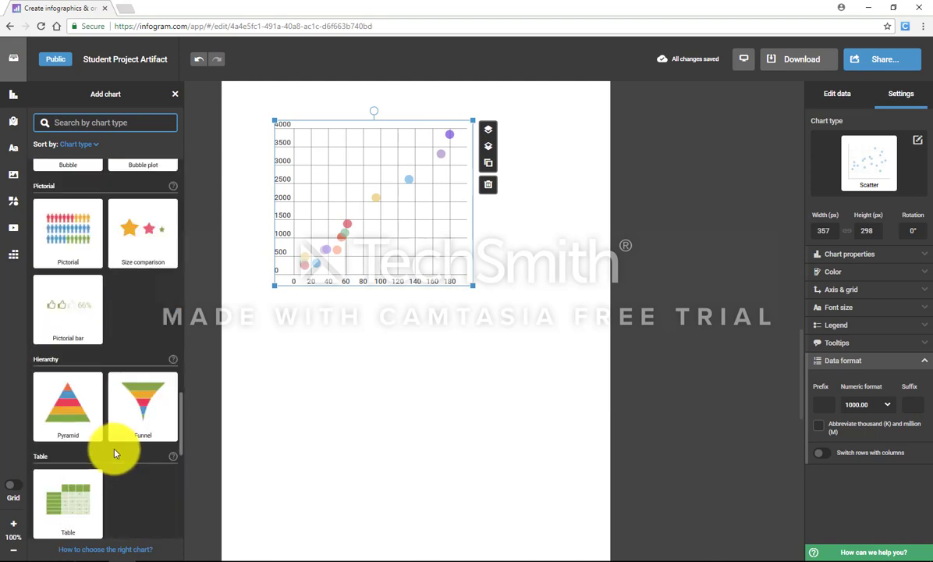
pyautogui.scroll(-1, 114, 453)
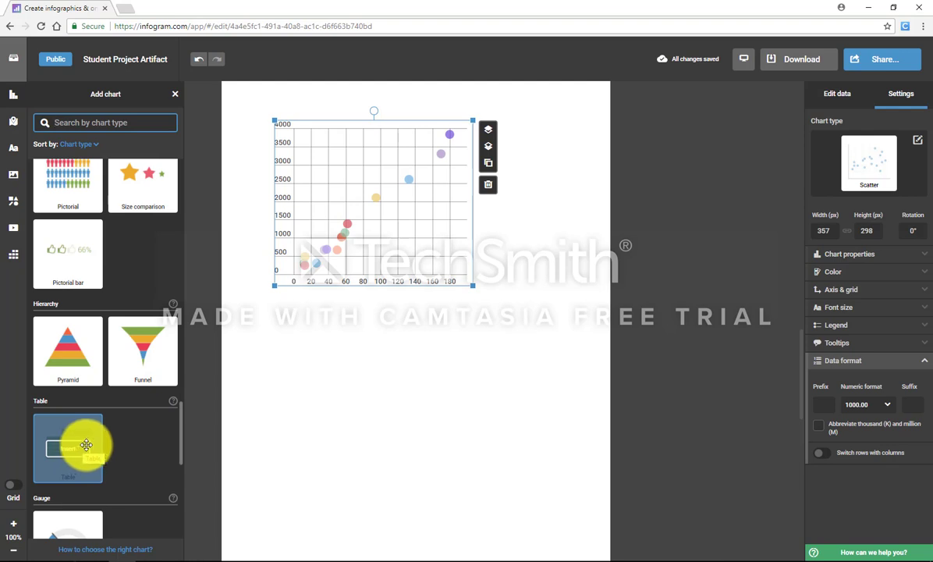
pyautogui.click(72, 448)
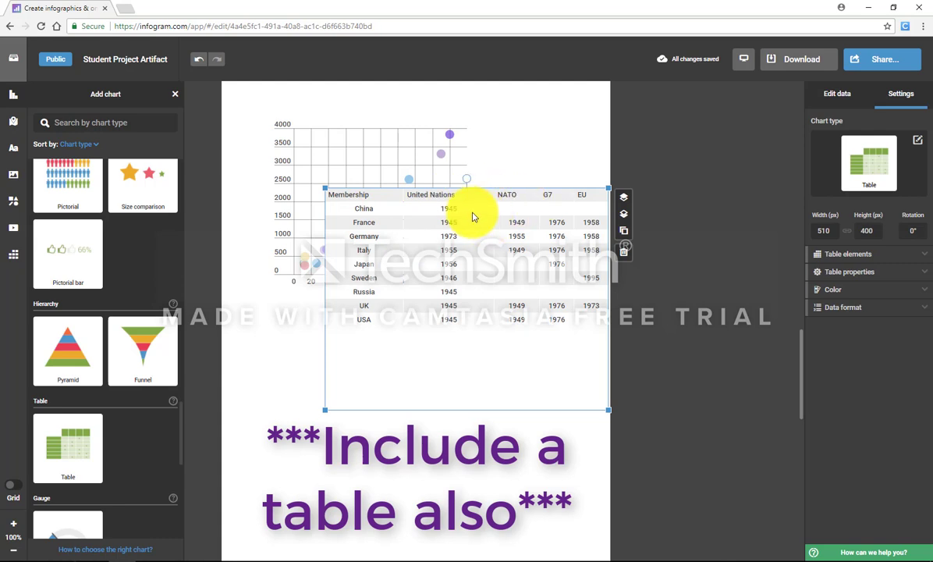
# Step: Place the scatter chart at the page's upper left with the table to its right, and shrink the table to about 302 by 286 px
pyautogui.moveTo(471, 216); pyautogui.dragTo(521, 163)
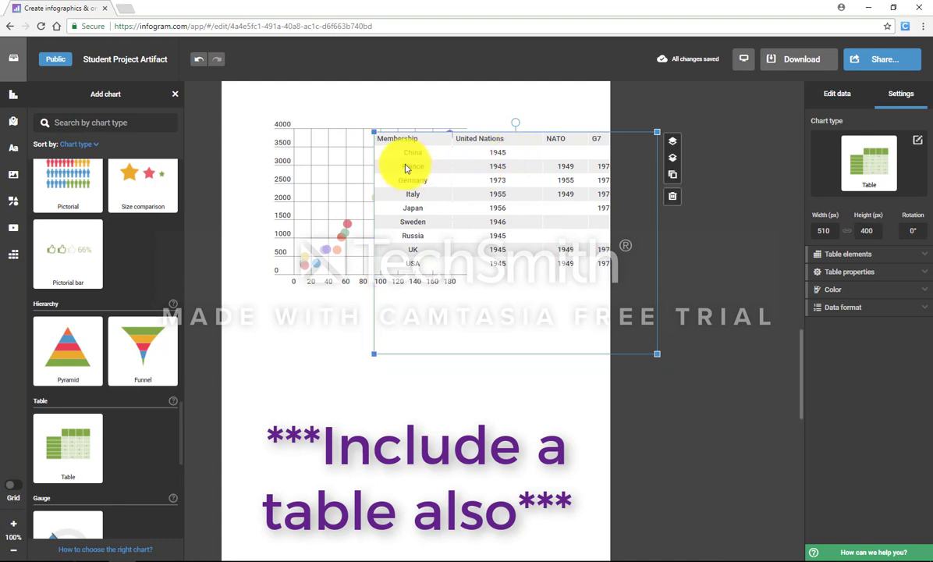
pyautogui.moveTo(333, 187); pyautogui.dragTo(291, 167)
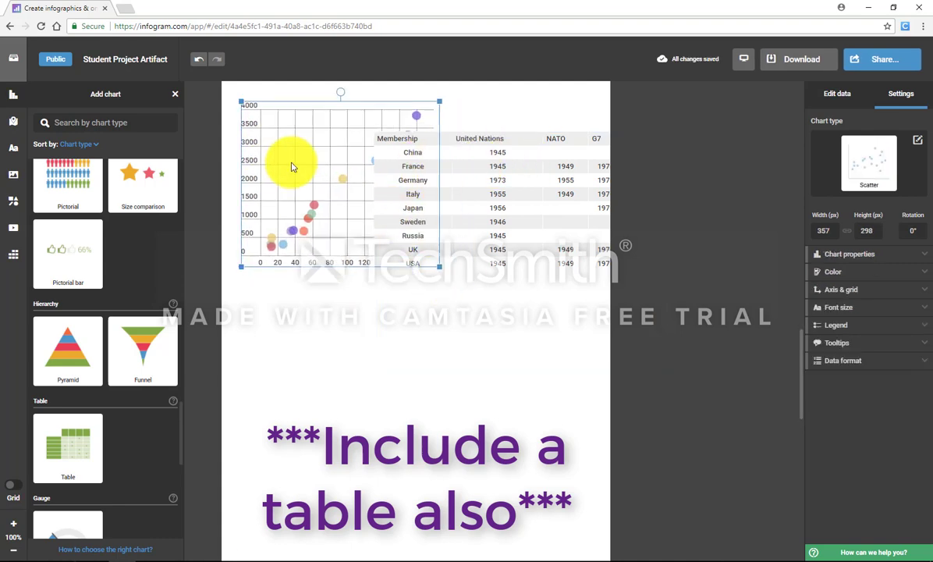
pyautogui.moveTo(522, 184); pyautogui.dragTo(550, 181)
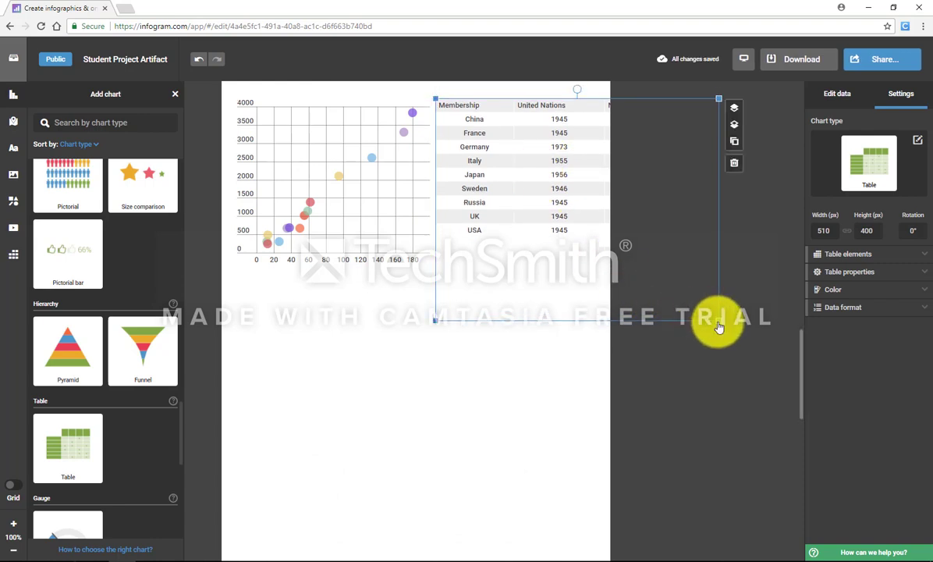
pyautogui.moveTo(718, 320); pyautogui.dragTo(609, 263)
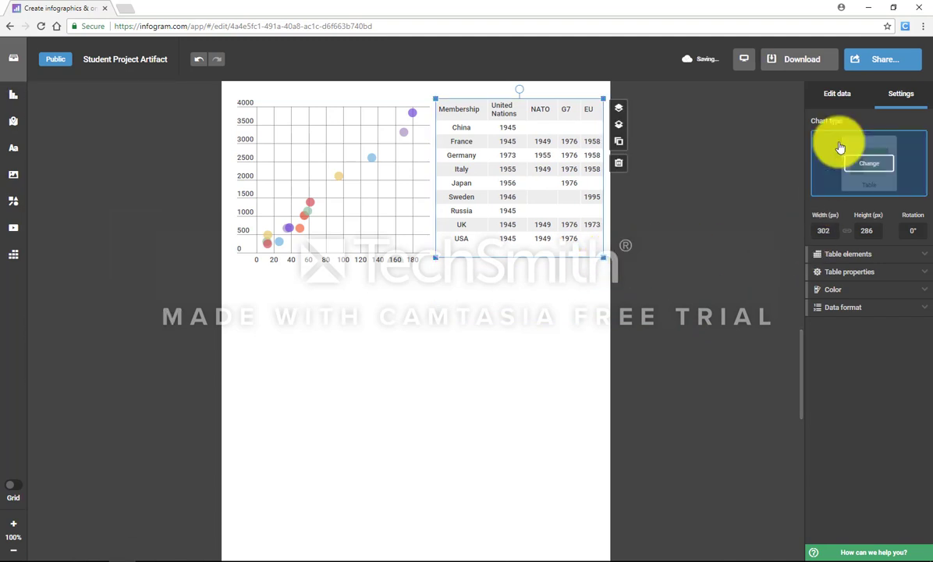
# Step: View the table's data sheet and its table element settings, and deselect the table
pyautogui.click(834, 95)
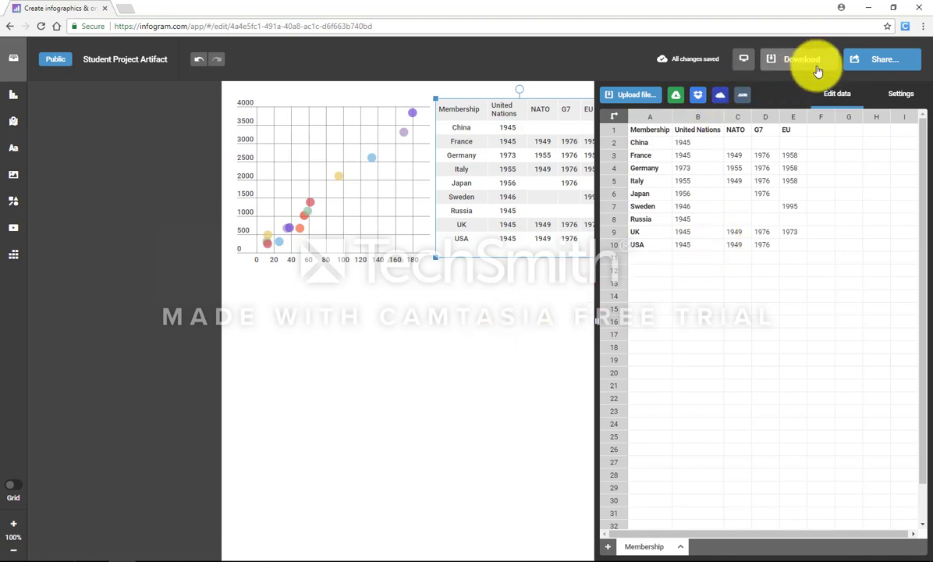
pyautogui.click(902, 93)
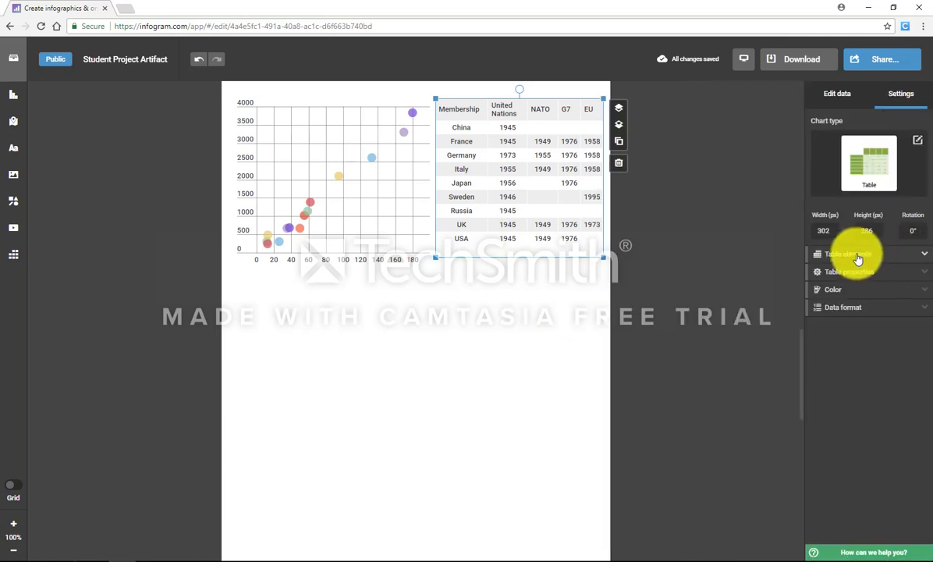
pyautogui.click(858, 256)
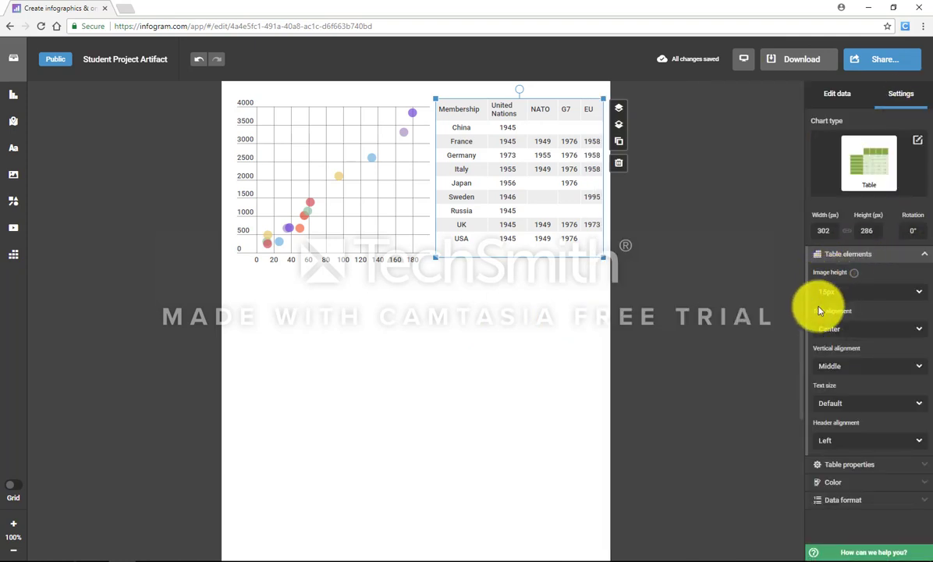
pyautogui.click(495, 392)
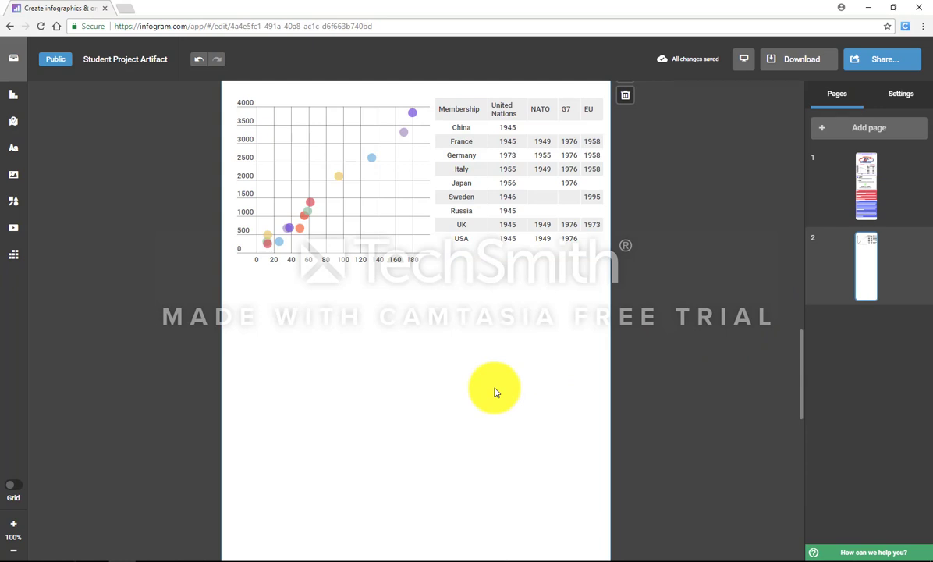
# Step: Look over the available maps and text box types, and insert a Facts & Figures block below the scatter chart near the page's left edge
pyautogui.click(12, 129)
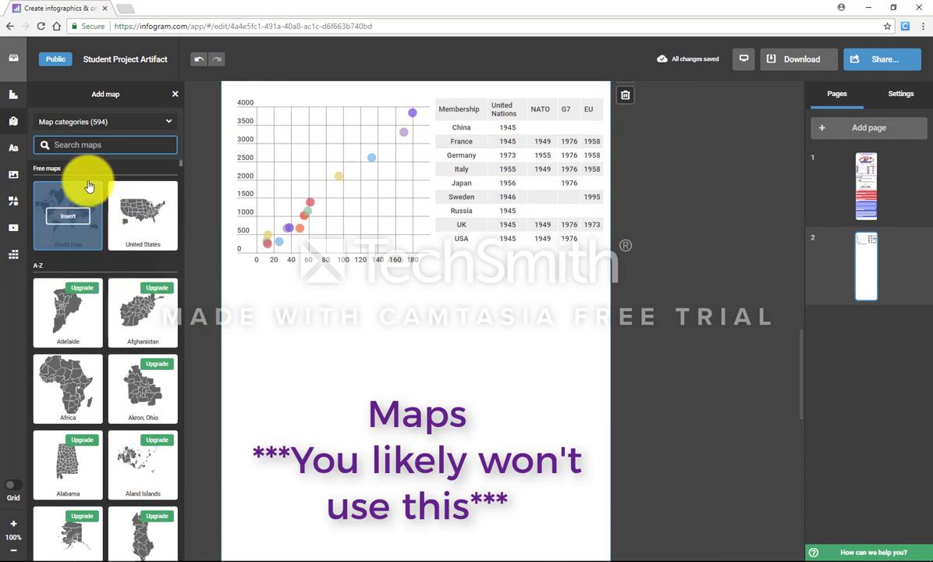
pyautogui.click(12, 148)
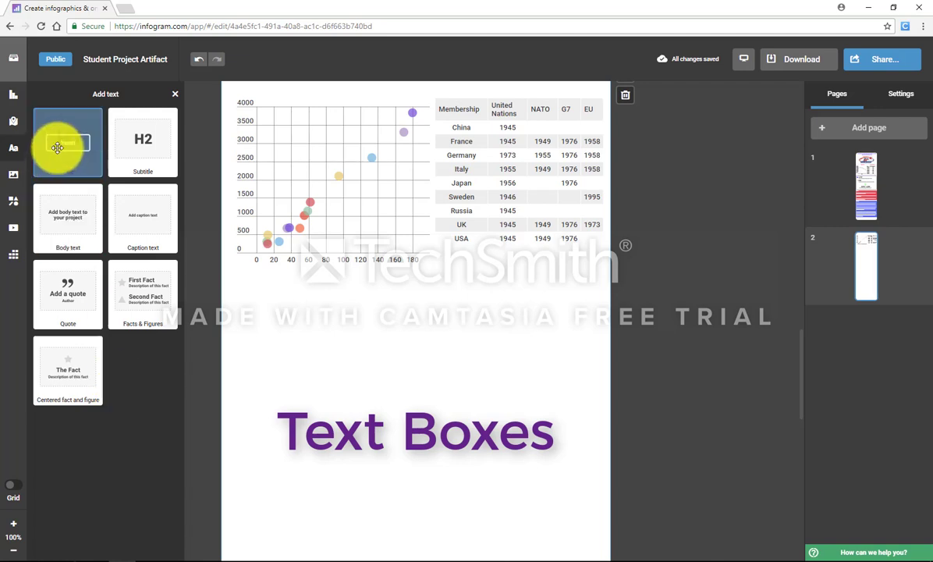
pyautogui.moveTo(139, 146); pyautogui.dragTo(69, 282)
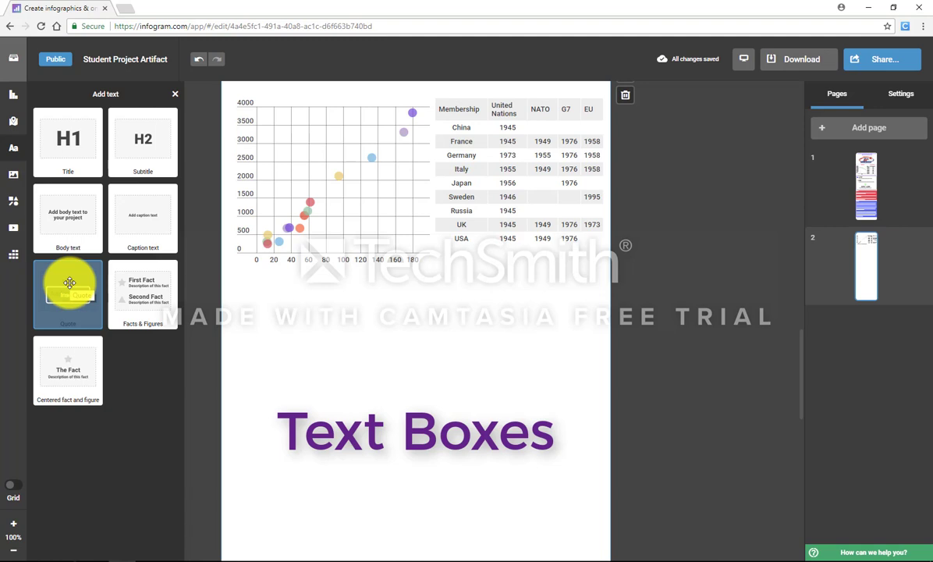
pyautogui.moveTo(70, 283); pyautogui.dragTo(82, 280)
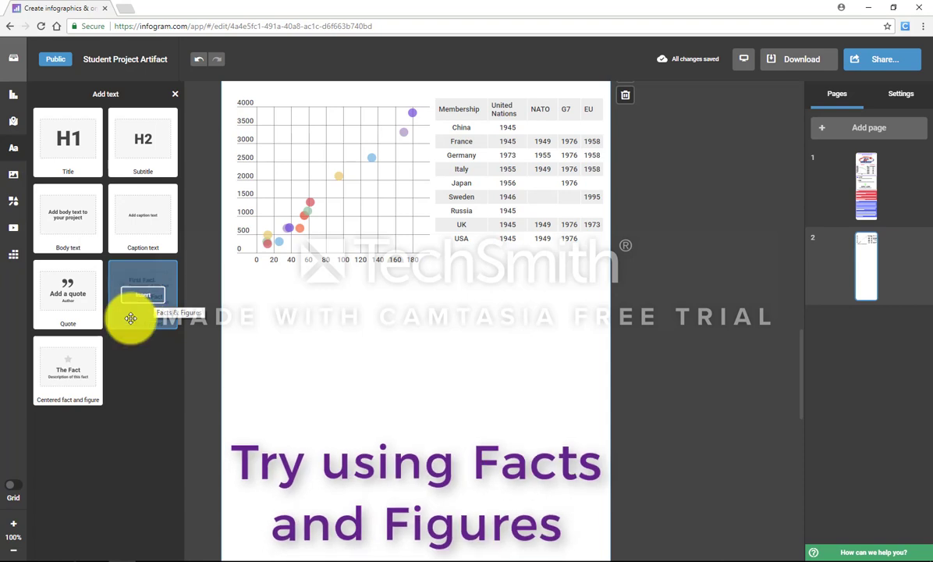
pyautogui.moveTo(131, 287); pyautogui.dragTo(141, 298)
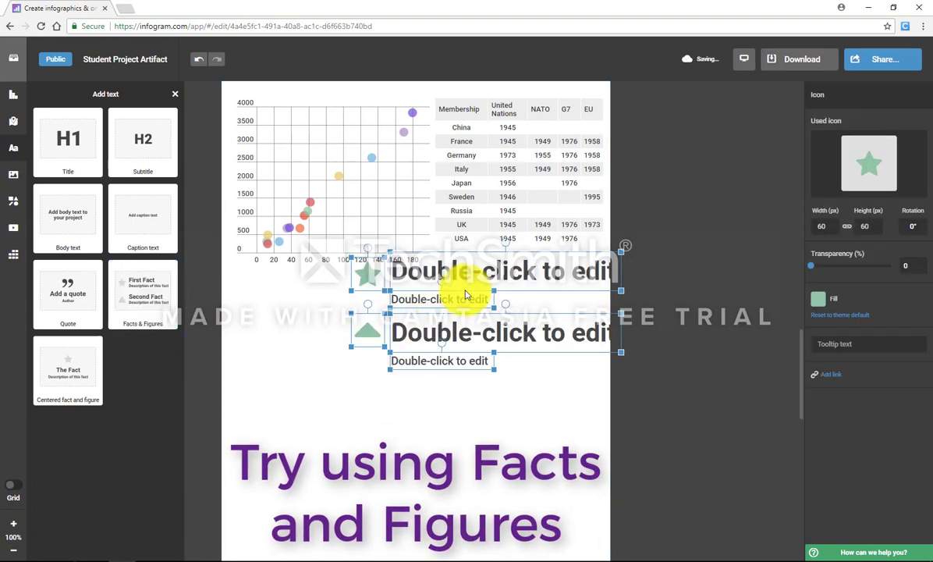
pyautogui.moveTo(423, 273); pyautogui.dragTo(359, 312)
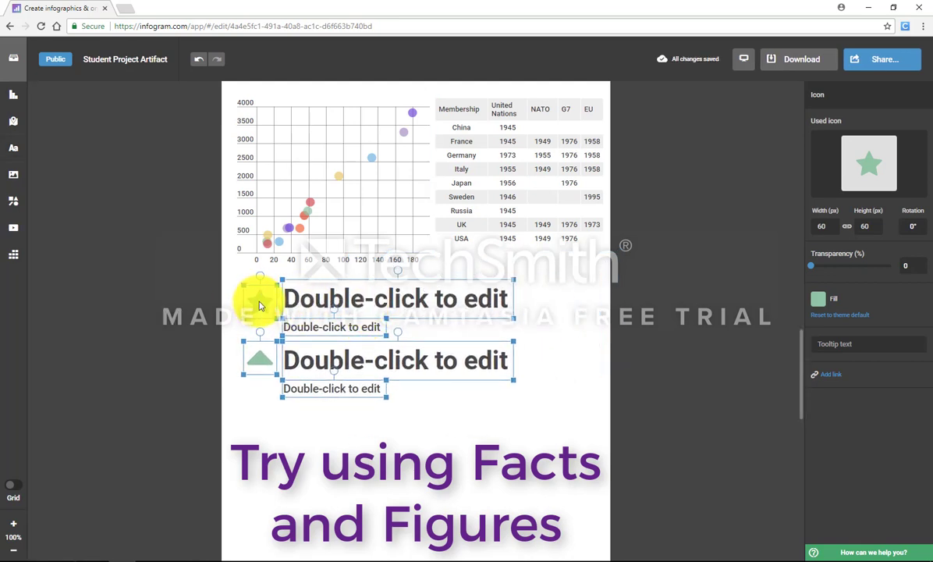
pyautogui.click(433, 432)
# Step: View the replacement icons offered for the Facts & Figures star, and deselect it without changing it
pyautogui.click(272, 309)
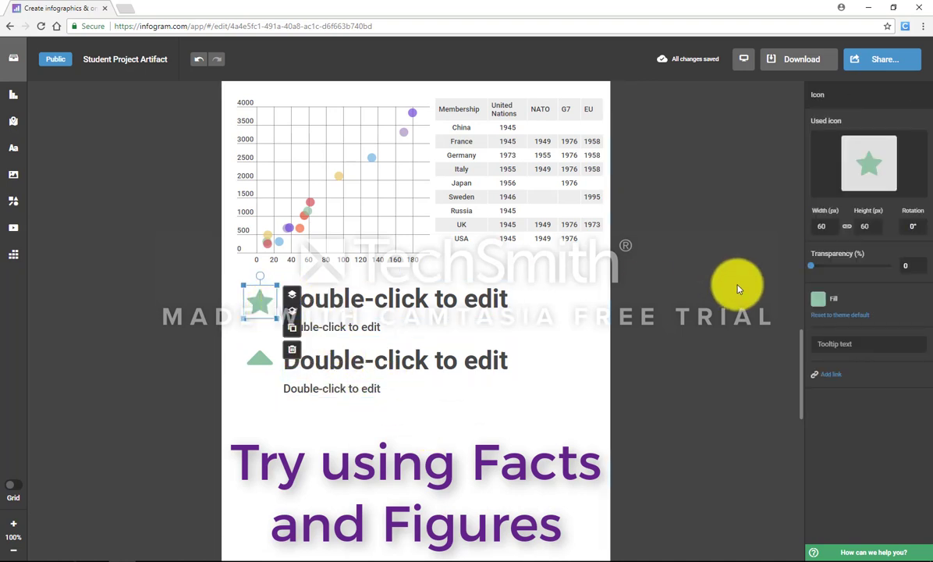
pyautogui.click(884, 163)
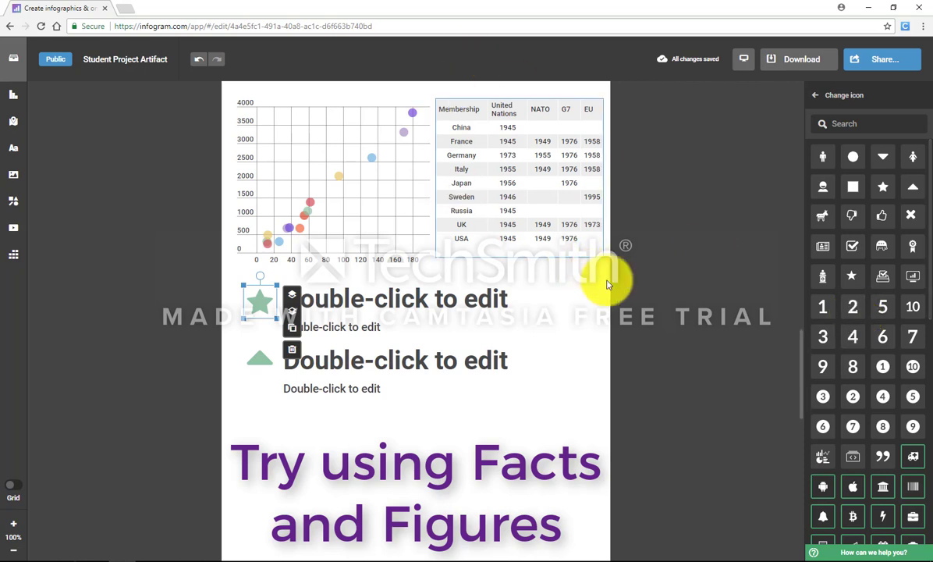
pyautogui.click(623, 338)
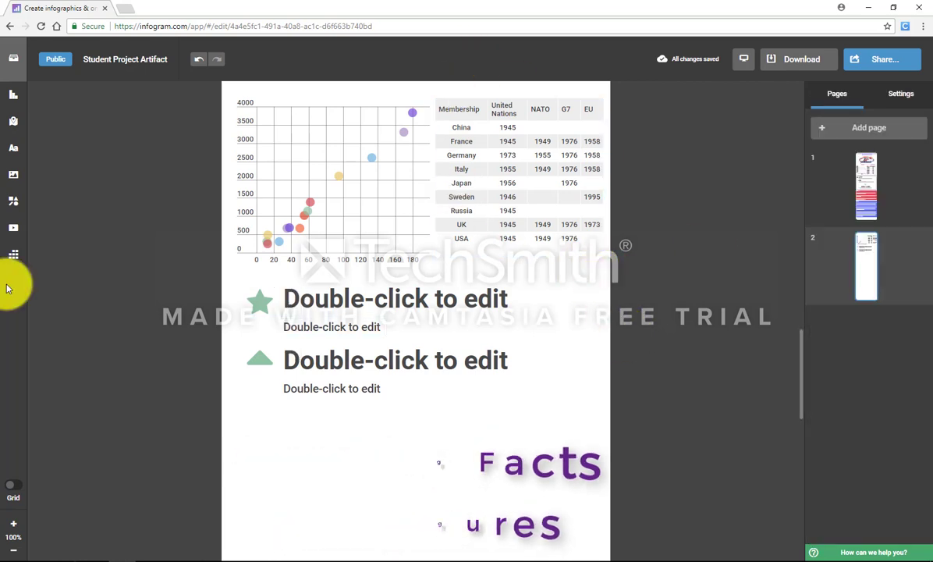
# Step: Search the graphics library for "flag", and insert the uploaded USA Hockey logo centred below the Facts & Figures block
pyautogui.click(14, 178)
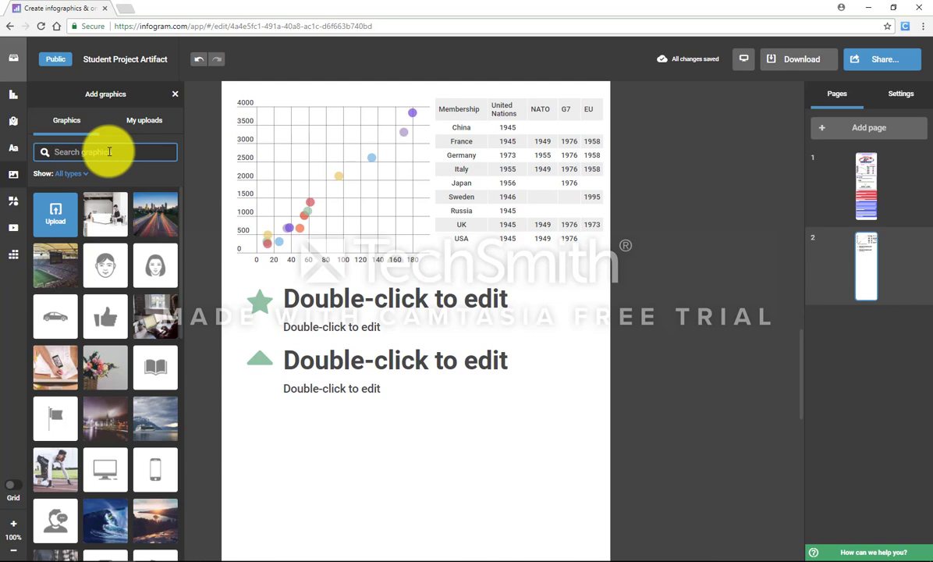
pyautogui.write('flag')
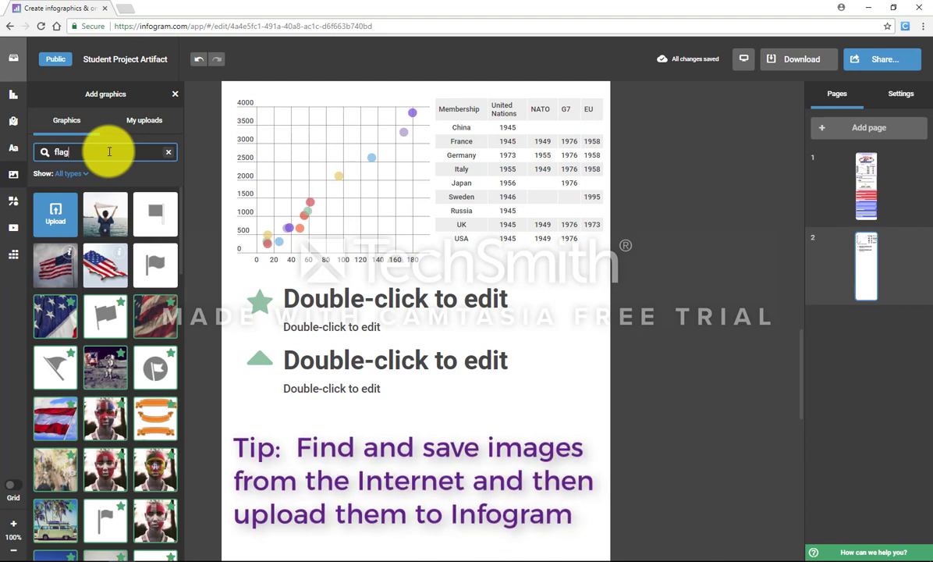
pyautogui.click(142, 129)
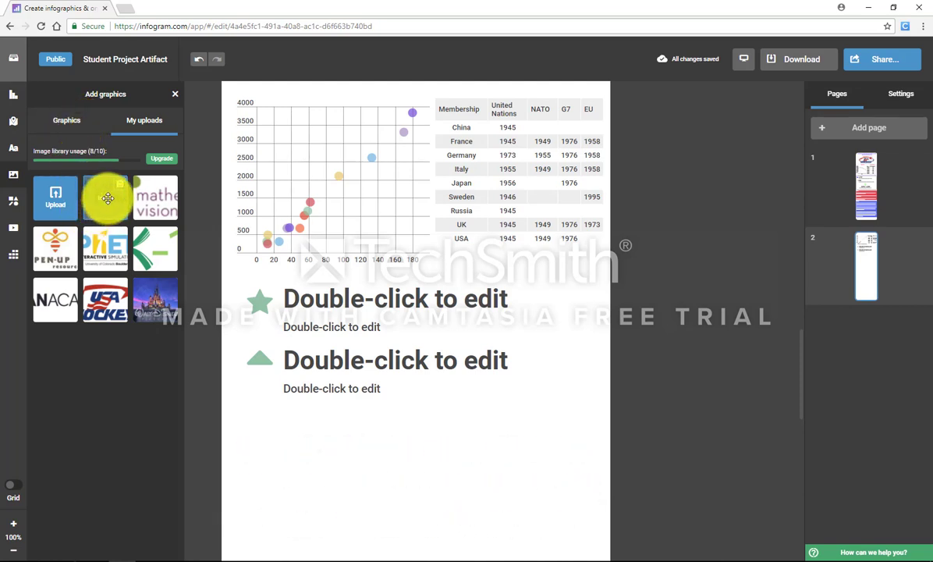
pyautogui.click(104, 303)
pyautogui.moveTo(510, 323); pyautogui.dragTo(451, 472)
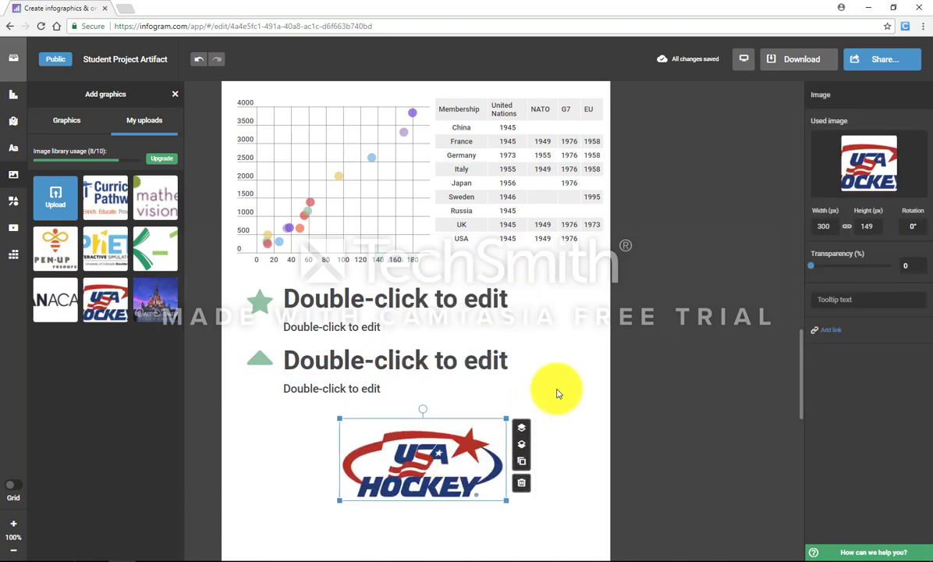
# Step: View the link option for the logo and the available shapes, and deselect the logo without changing it
pyautogui.click(827, 333)
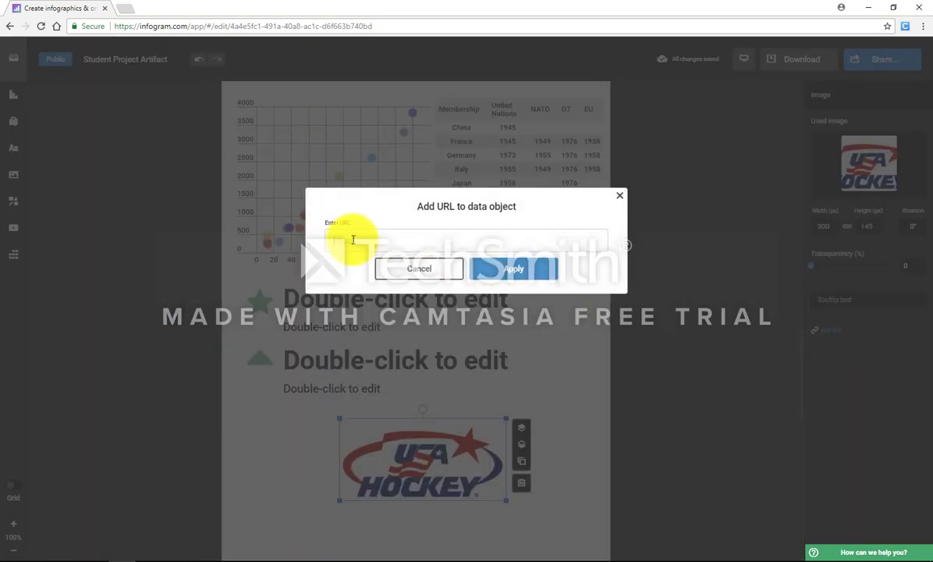
pyautogui.click(434, 273)
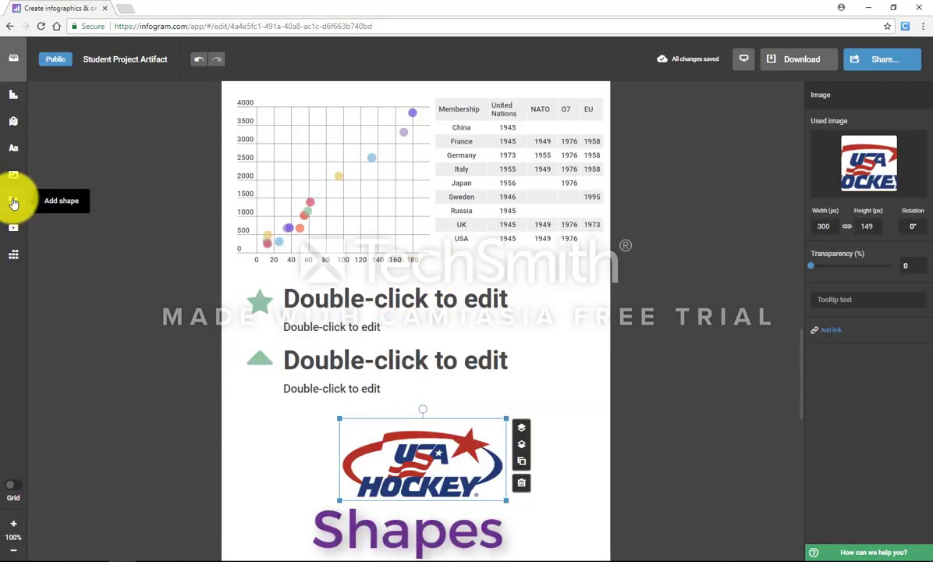
pyautogui.click(13, 202)
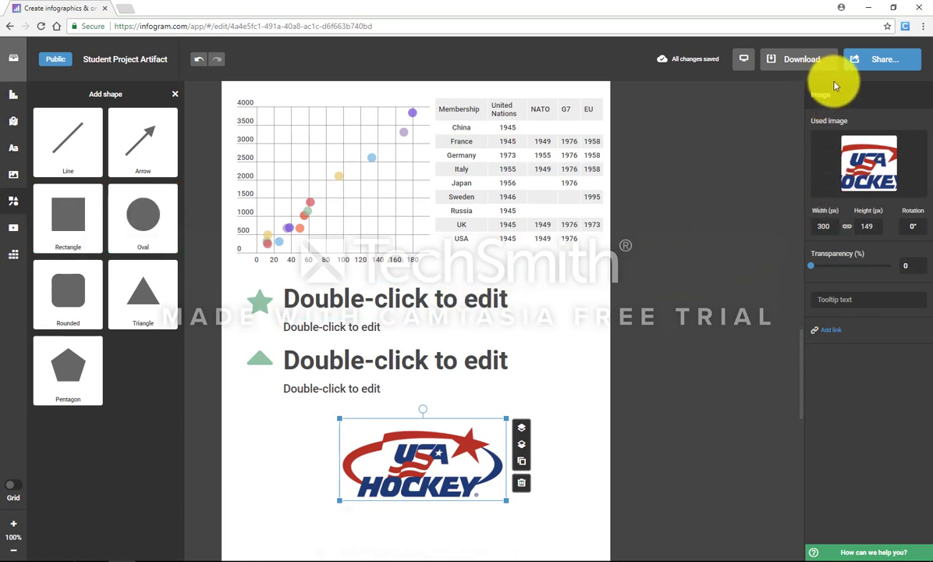
pyautogui.click(781, 185)
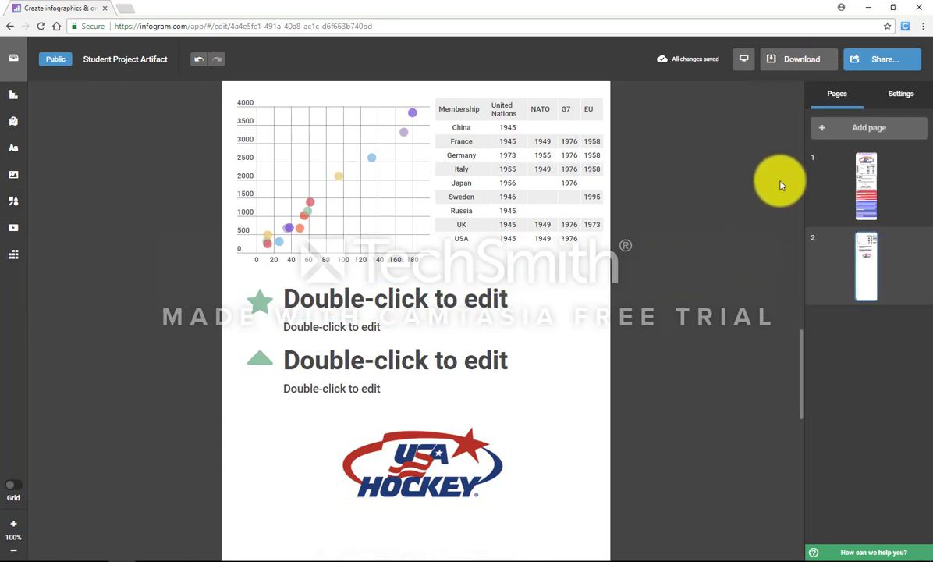
# Step: Review page 1 from the scatterplot and collected data through the statistics box to the Trends and Insights sections
pyautogui.click(860, 191)
pyautogui.scroll(4, 616, 257)
pyautogui.scroll(-4, 613, 265)
pyautogui.scroll(4, 609, 234)
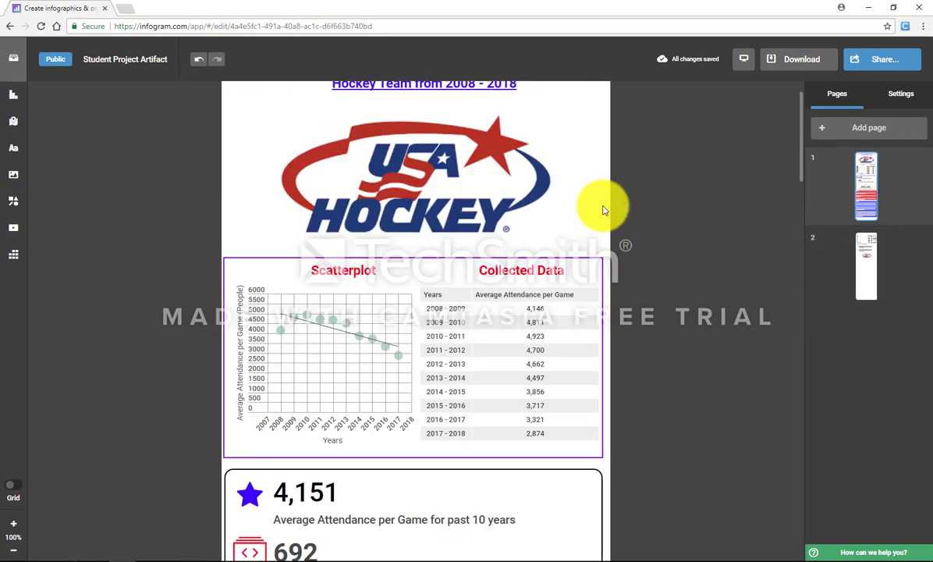
pyautogui.scroll(-4, 526, 281)
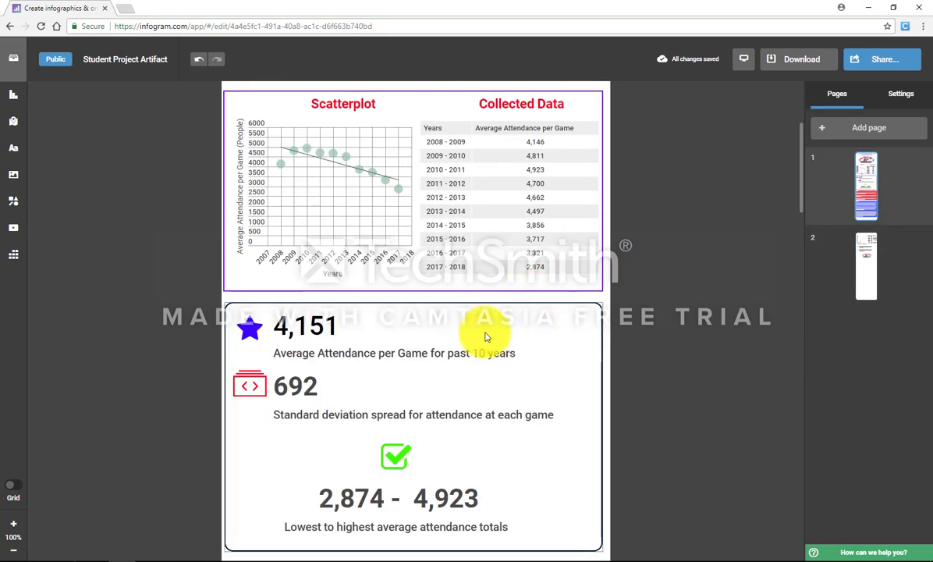
pyautogui.scroll(-3, 484, 337)
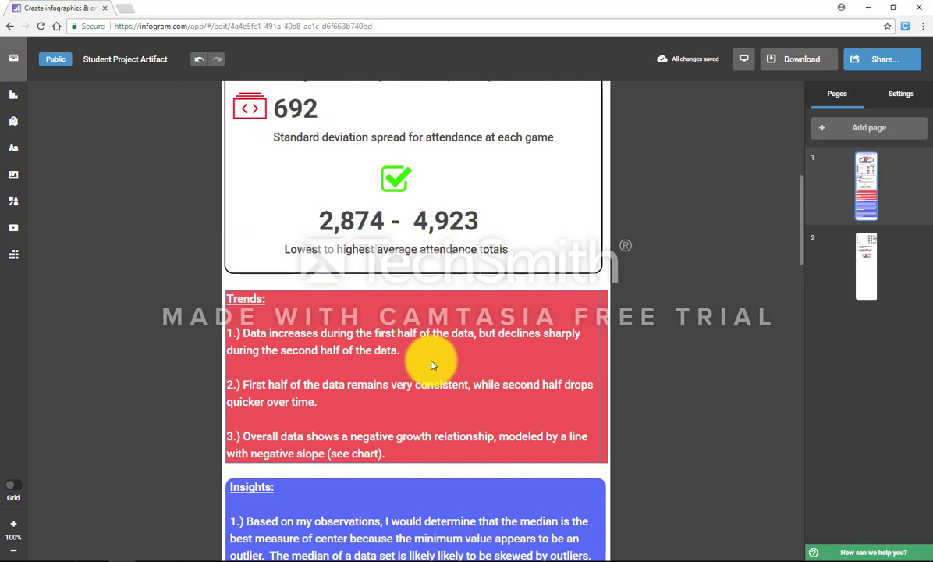
pyautogui.scroll(-2, 429, 364)
pyautogui.scroll(-1, 433, 382)
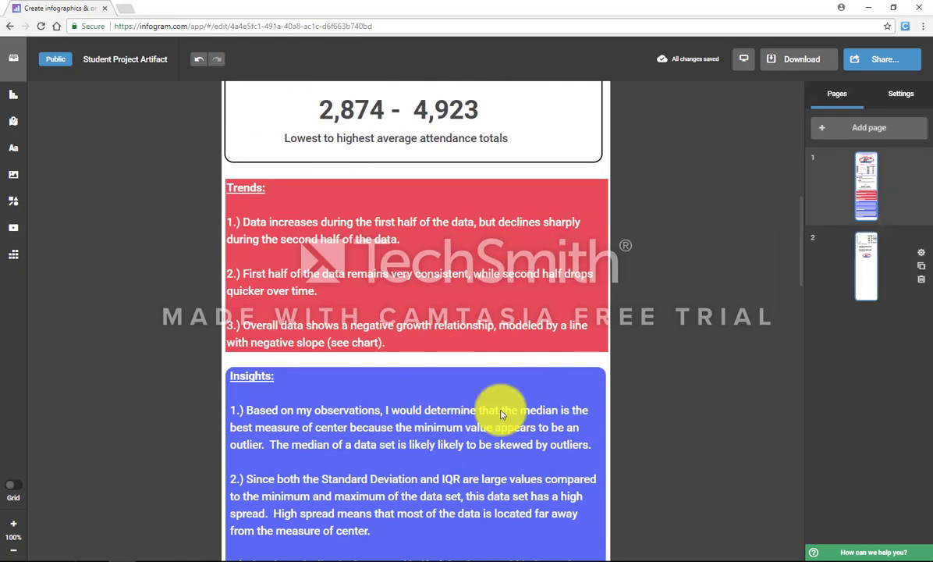
# Step: Try a 200 by 200 px rounded rectangle behind and in front of the Trends text on page 1, and delete it
pyautogui.click(13, 201)
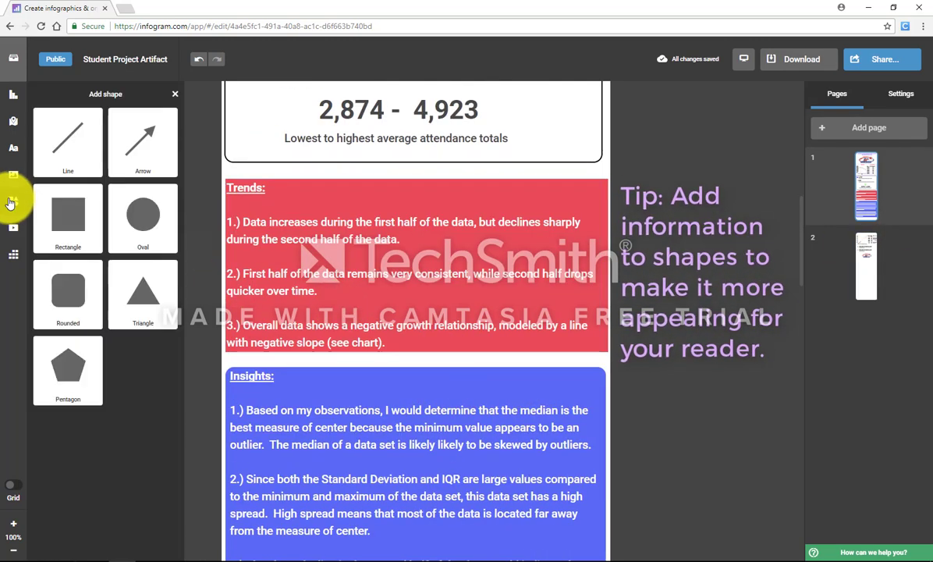
pyautogui.click(68, 298)
pyautogui.moveTo(546, 313); pyautogui.dragTo(305, 256)
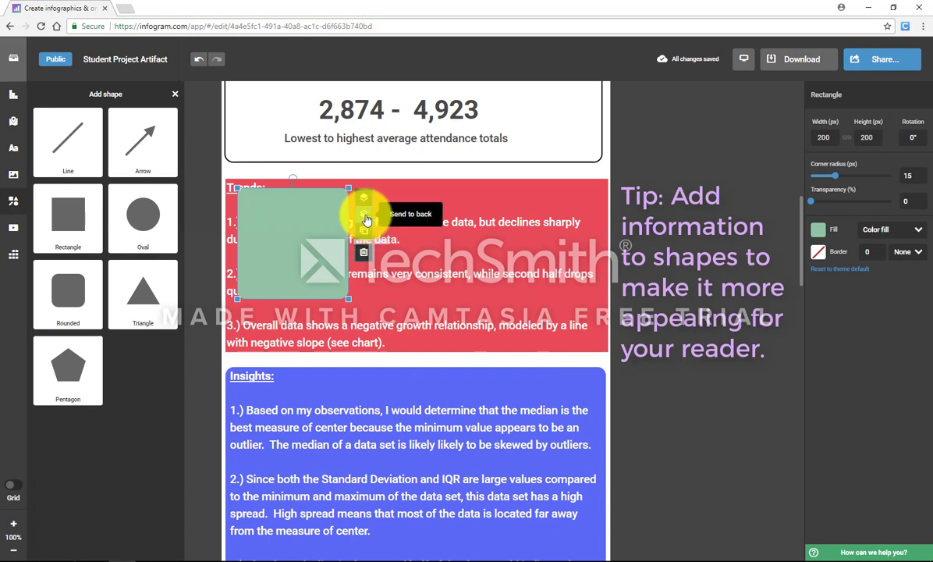
pyautogui.click(366, 220)
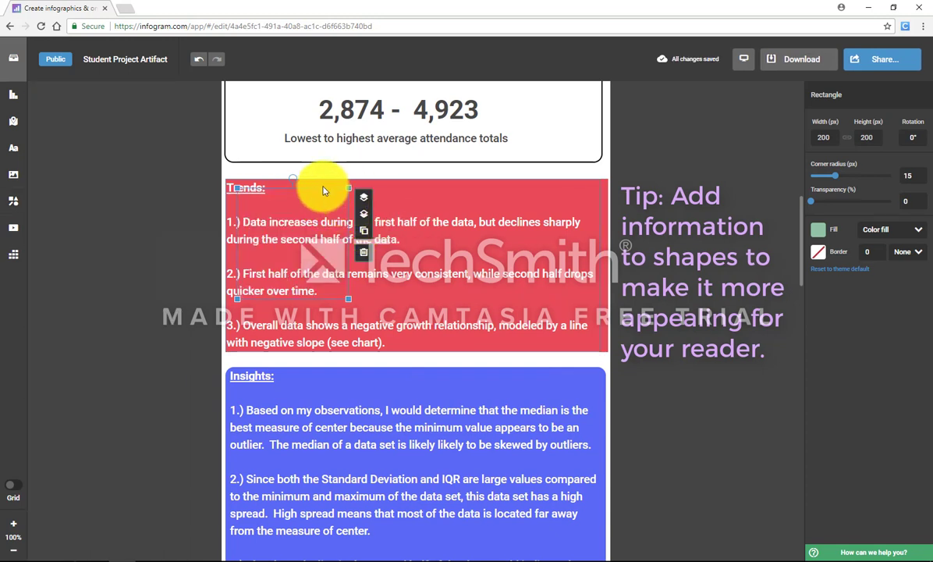
pyautogui.click(367, 205)
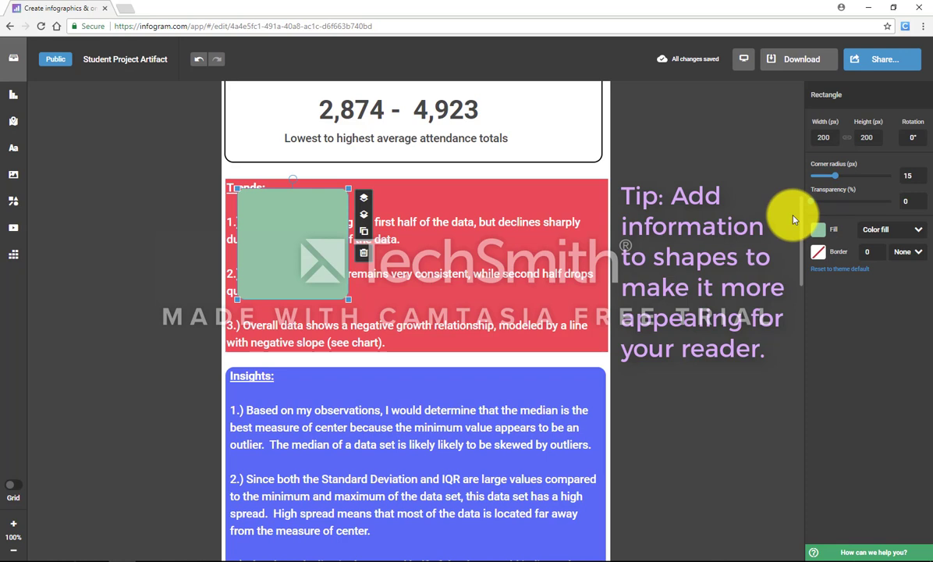
pyautogui.press('Delete')
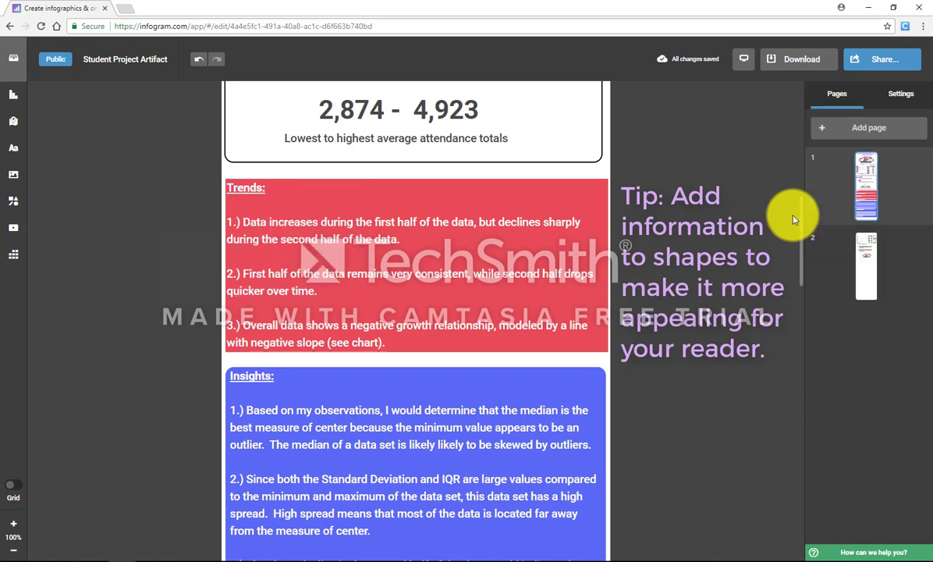
# Step: Return to page 2 and look over the media search and the available data integrations
pyautogui.click(864, 252)
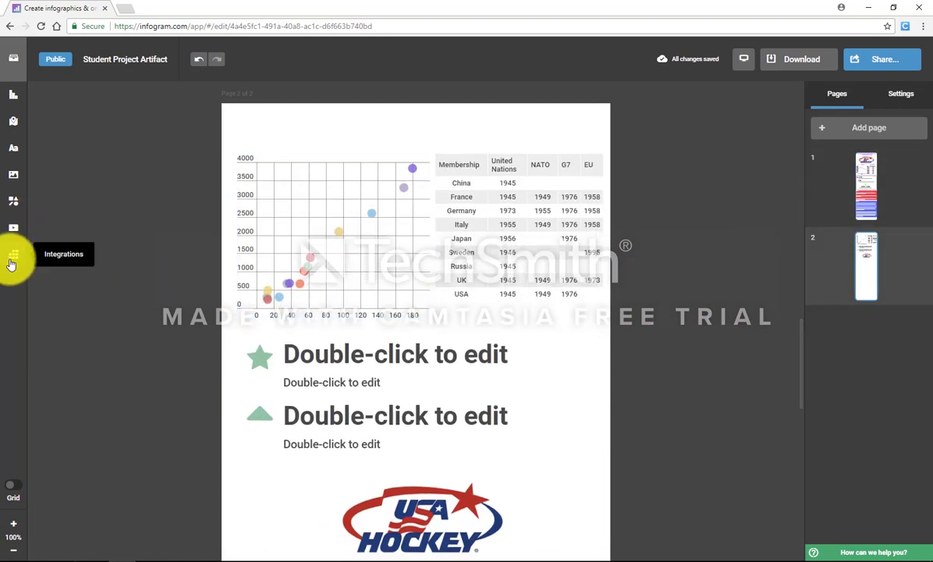
pyautogui.click(10, 233)
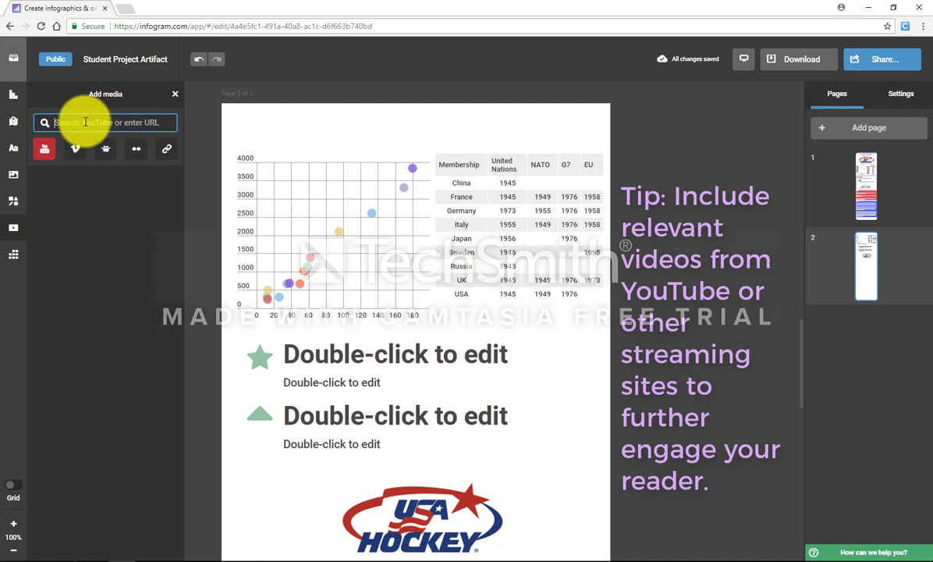
pyautogui.click(14, 256)
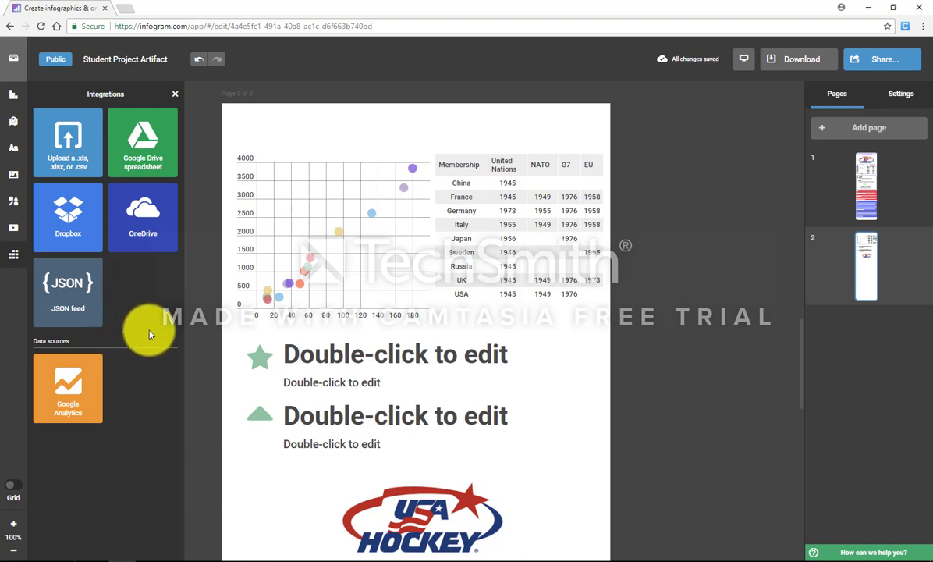
# Step: Show and hide the alignment grid on page 2, and zoom the page out and back to 100%
pyautogui.click(13, 487)
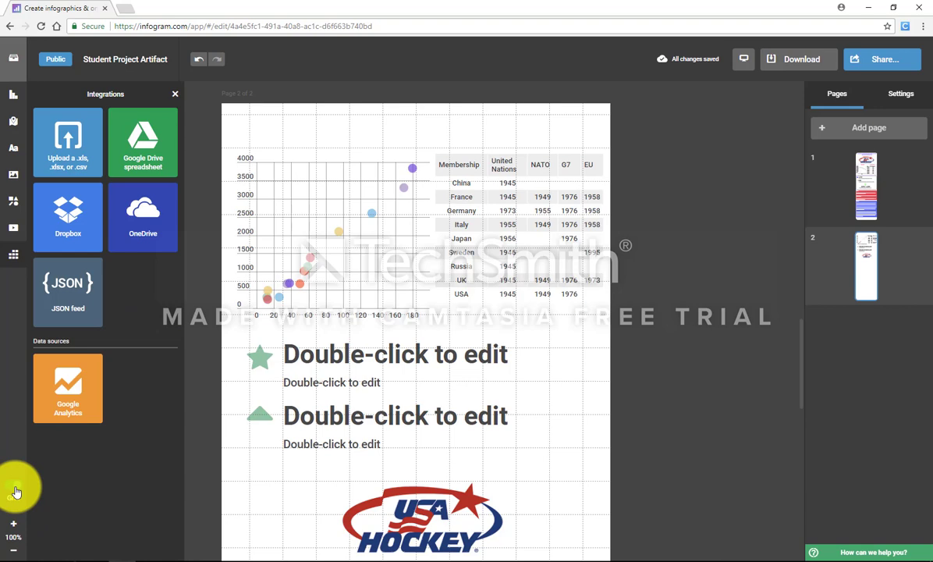
pyautogui.click(15, 550)
pyautogui.click(17, 552)
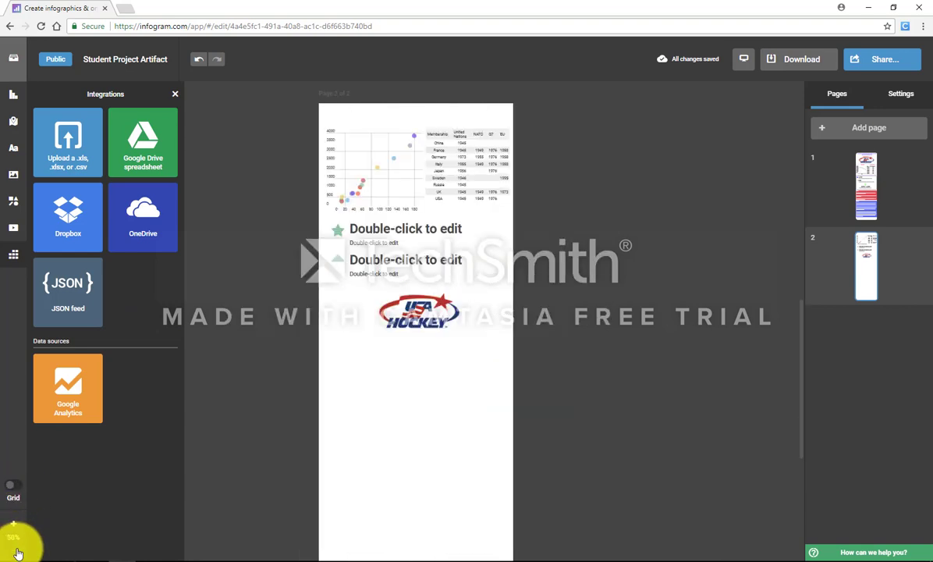
pyautogui.click(13, 523)
pyautogui.click(14, 523)
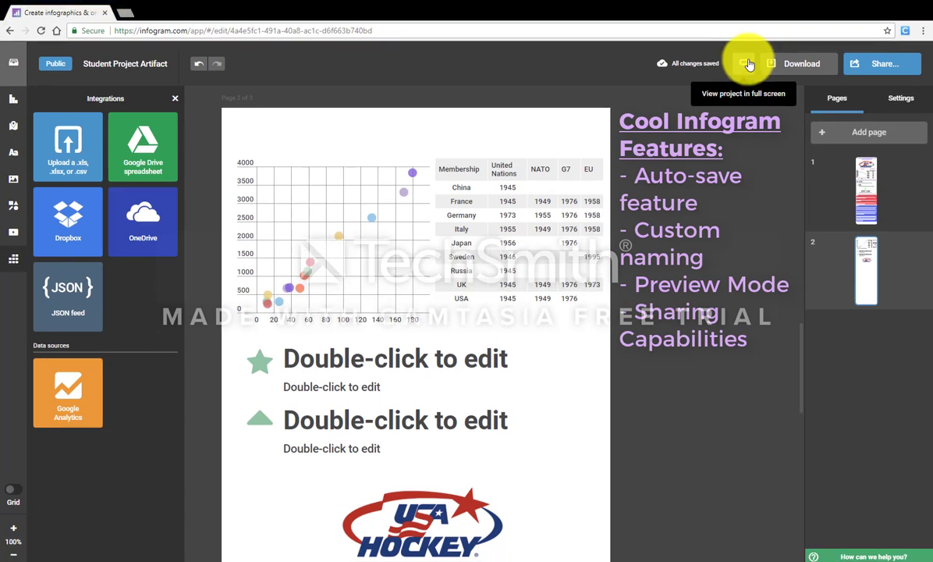
# Step: Preview the whole project in full screen and return to the editor
pyautogui.click(752, 62)
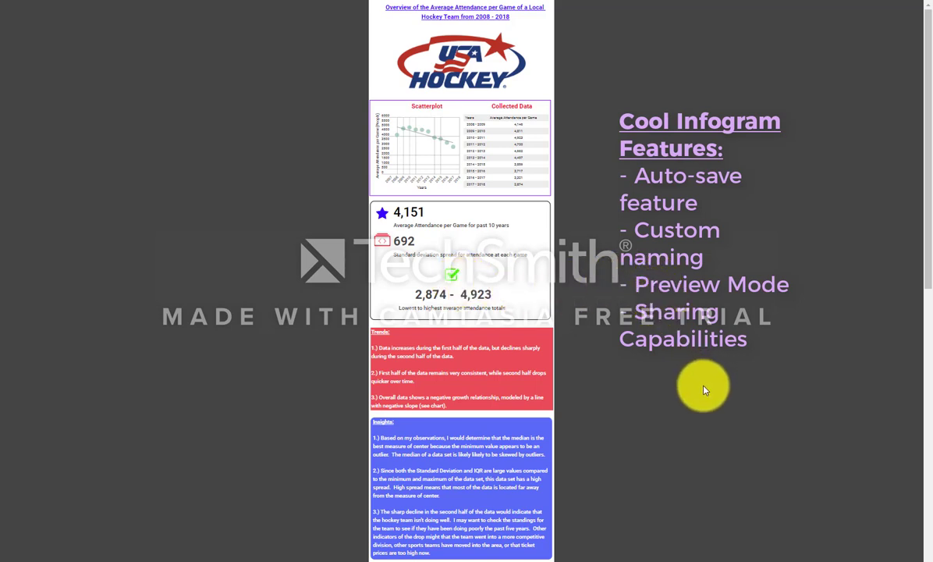
pyautogui.press('Escape')
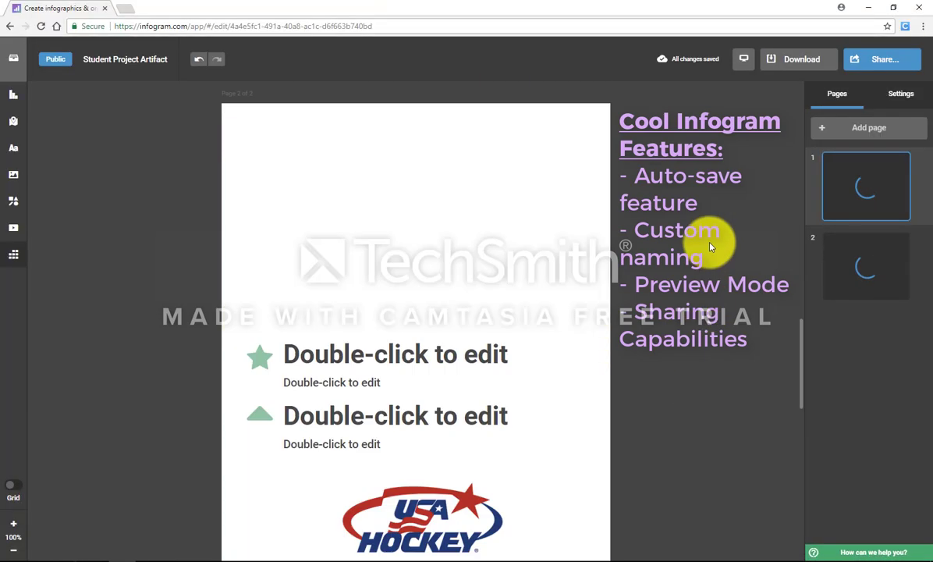
# Step: In the sharing options, set the project description to "Example Student Project Artifact" and select the public project link
pyautogui.click(887, 69)
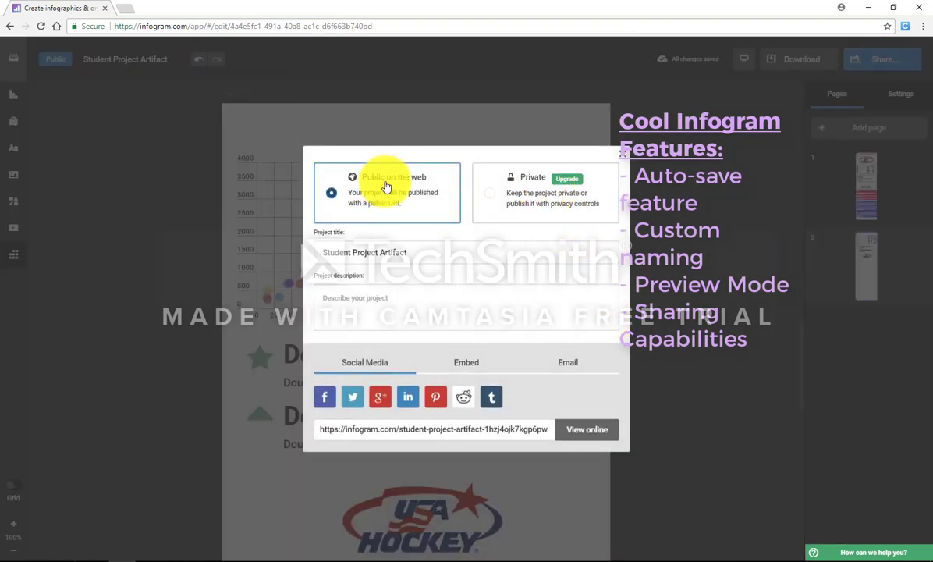
pyautogui.click(374, 305)
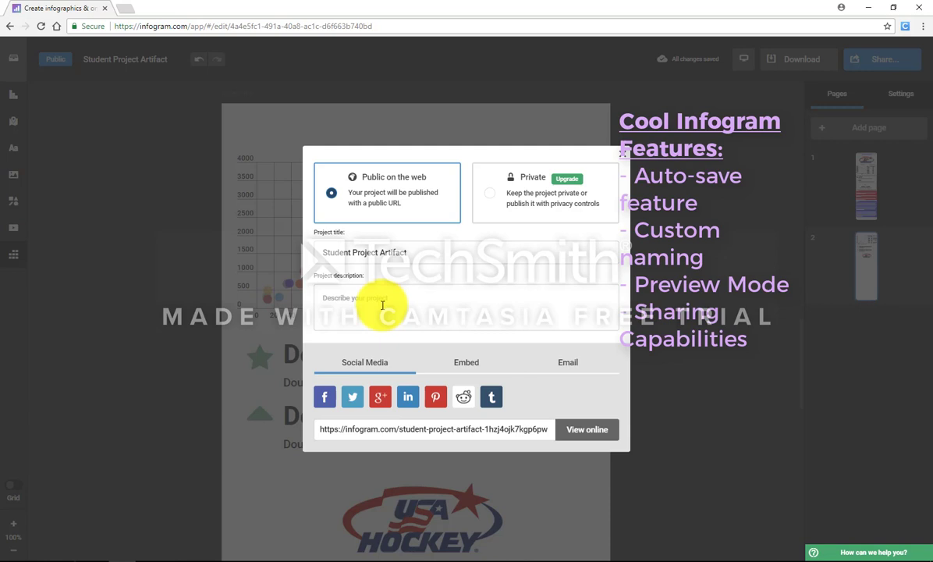
pyautogui.write('Example Student Project Artifact')
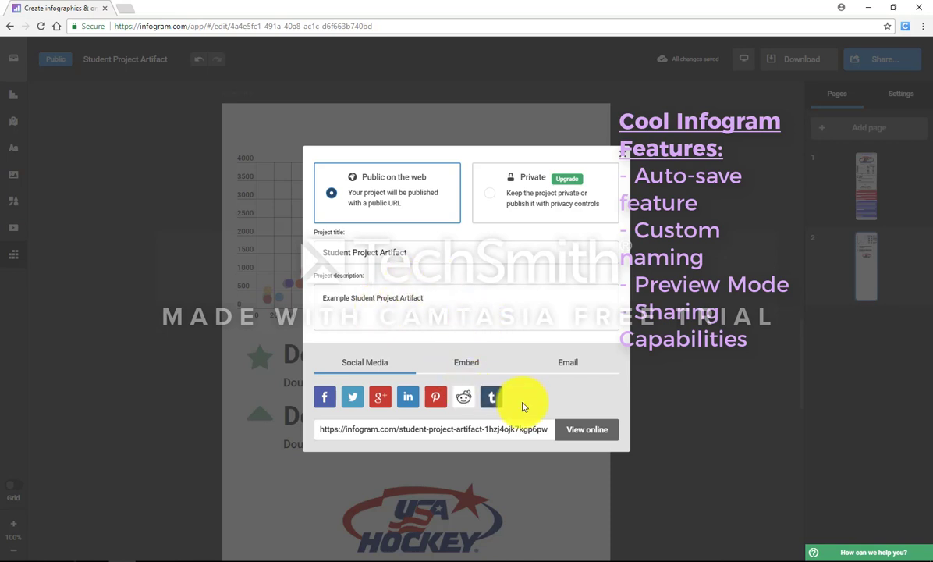
pyautogui.click(435, 430)
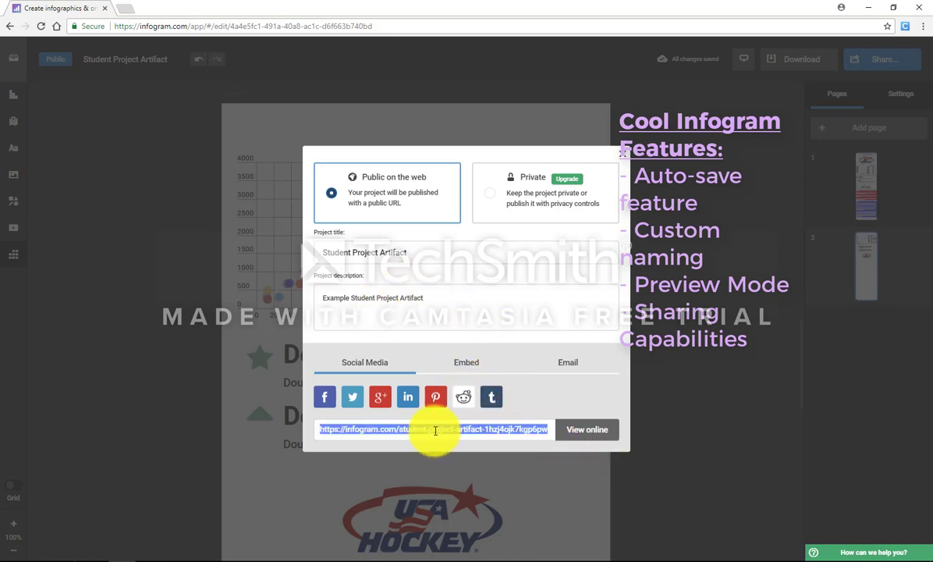